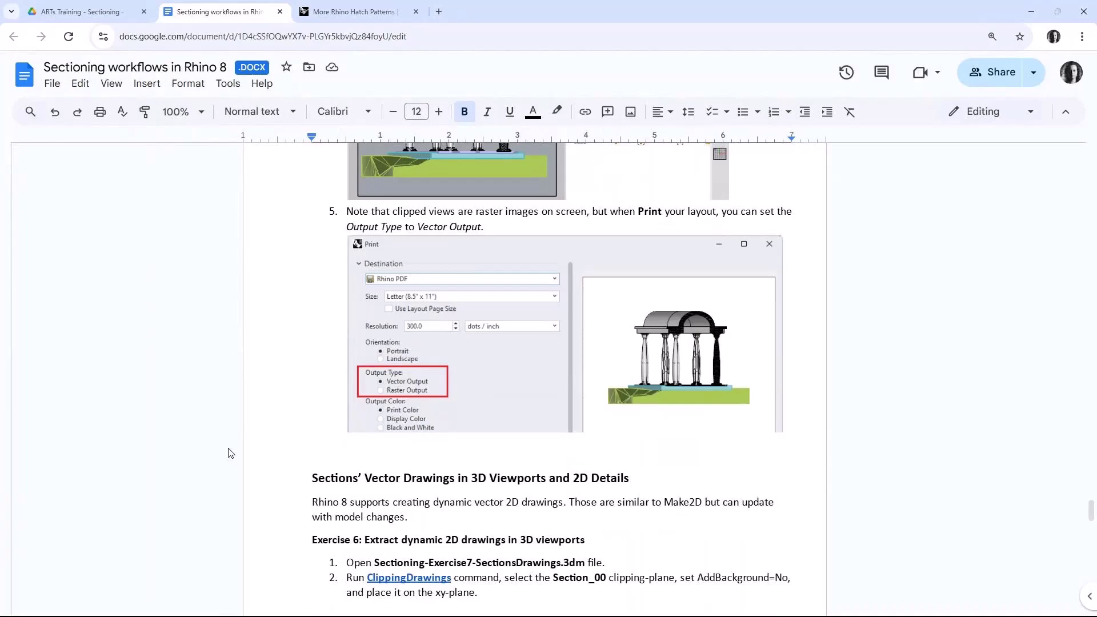
Read the Exercise 6 instructions on extracting dynamic 2D section drawings in the Sectioning workflows in Rhino 8 document
{"action": "scroll", "coordinate": [283, 474], "scroll_direction": "down", "scroll_amount": 5}
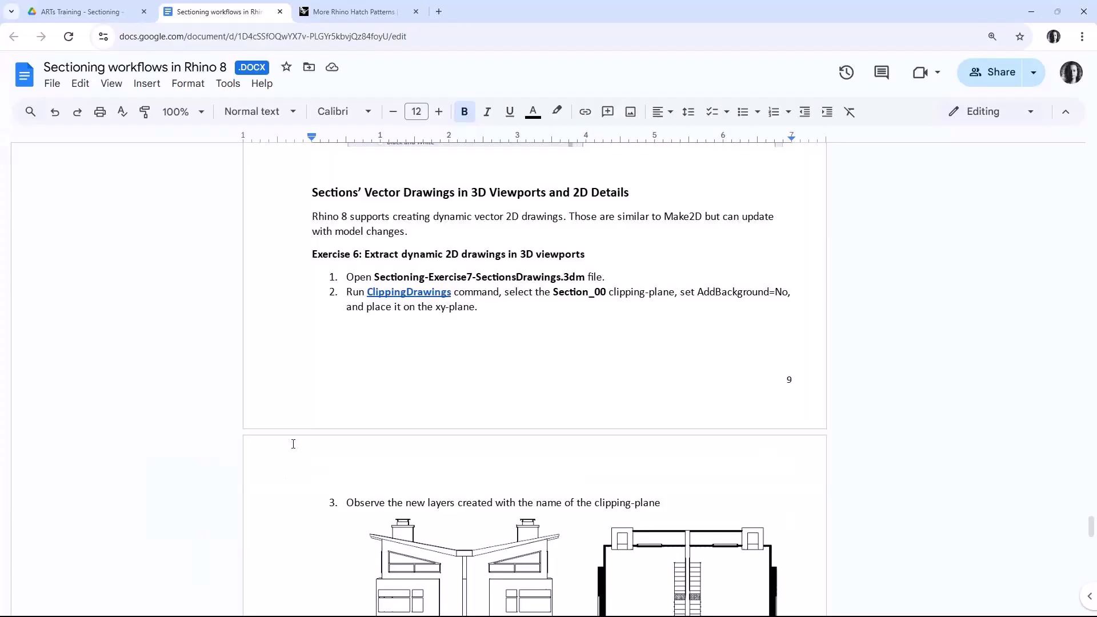
{"action": "scroll", "coordinate": [293, 444], "scroll_direction": "down", "scroll_amount": 1}
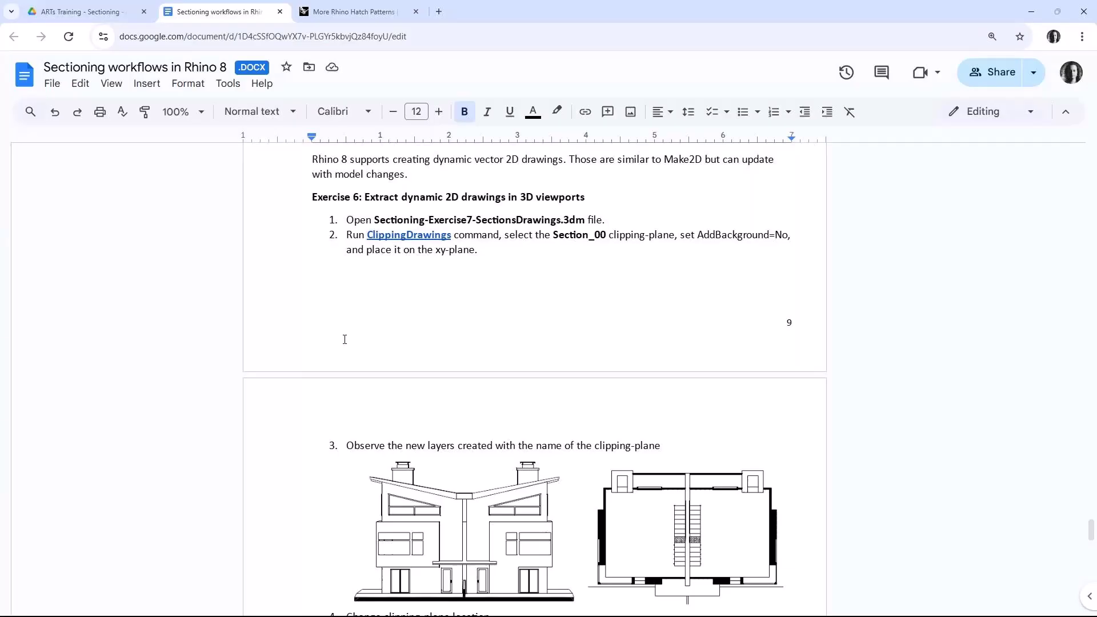
{"action": "scroll", "coordinate": [344, 339], "scroll_direction": "down", "scroll_amount": 2}
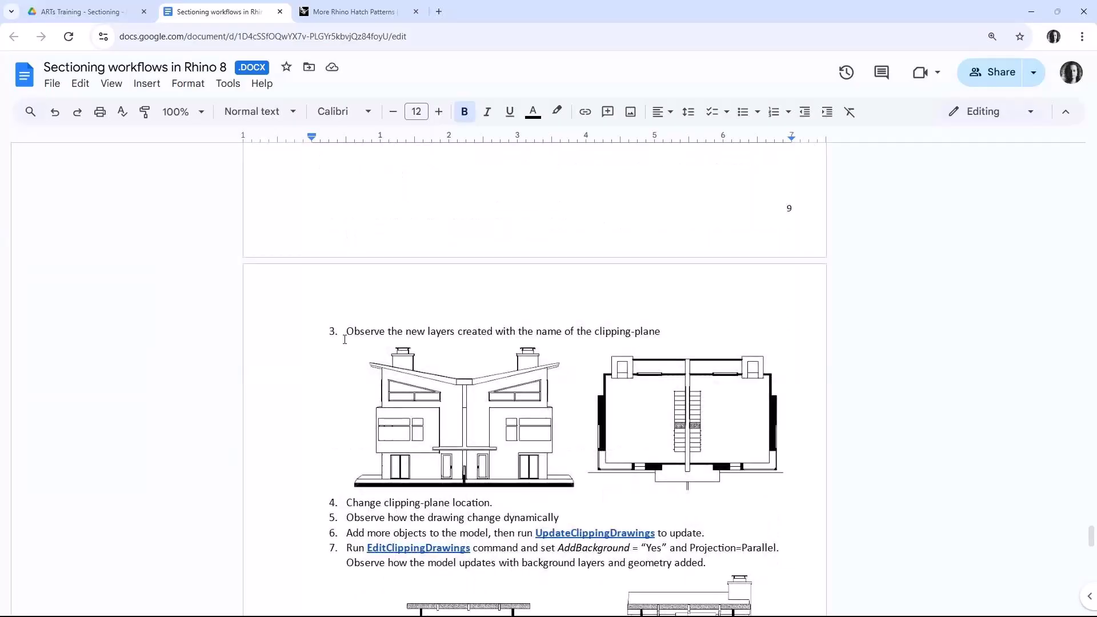
{"action": "scroll", "coordinate": [345, 339], "scroll_direction": "down", "scroll_amount": 2}
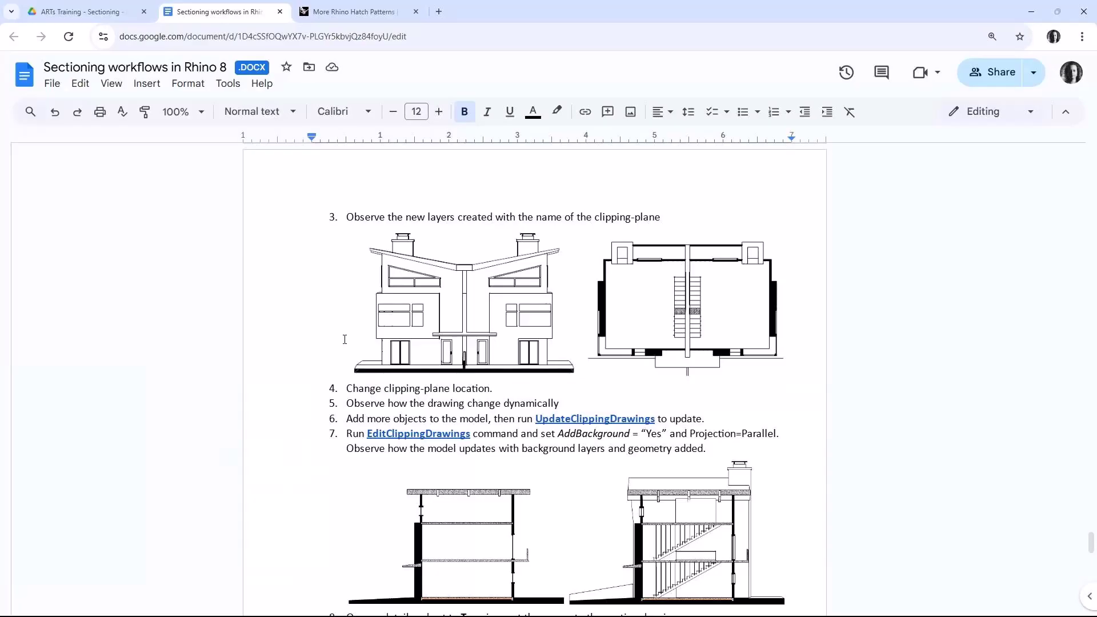
{"action": "scroll", "coordinate": [344, 339], "scroll_direction": "down", "scroll_amount": 3}
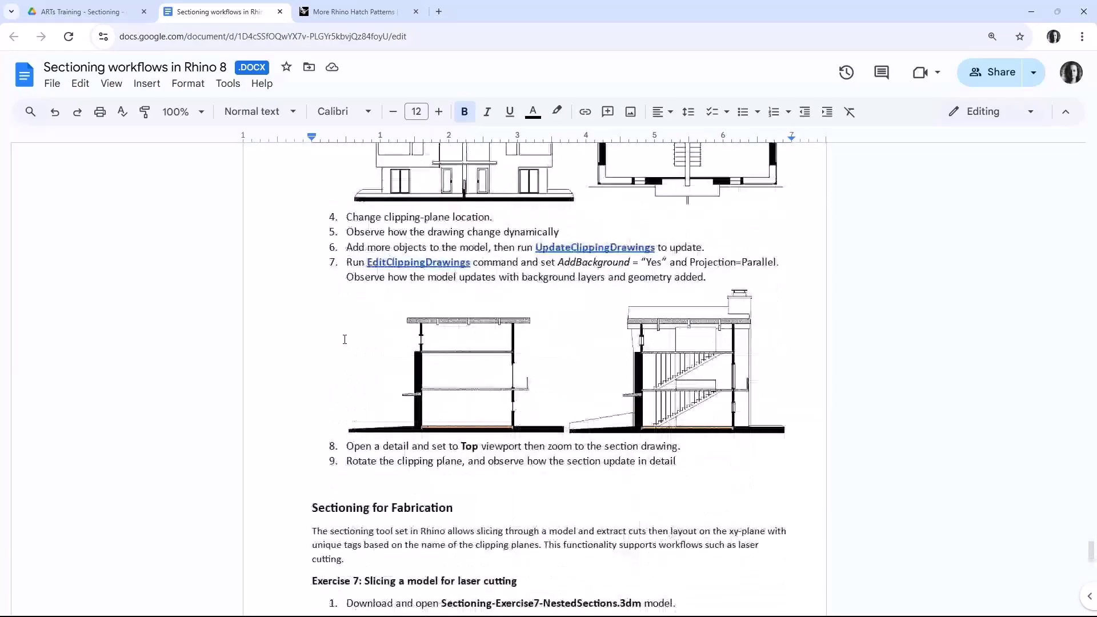
{"action": "scroll", "coordinate": [344, 339], "scroll_direction": "up", "scroll_amount": 2}
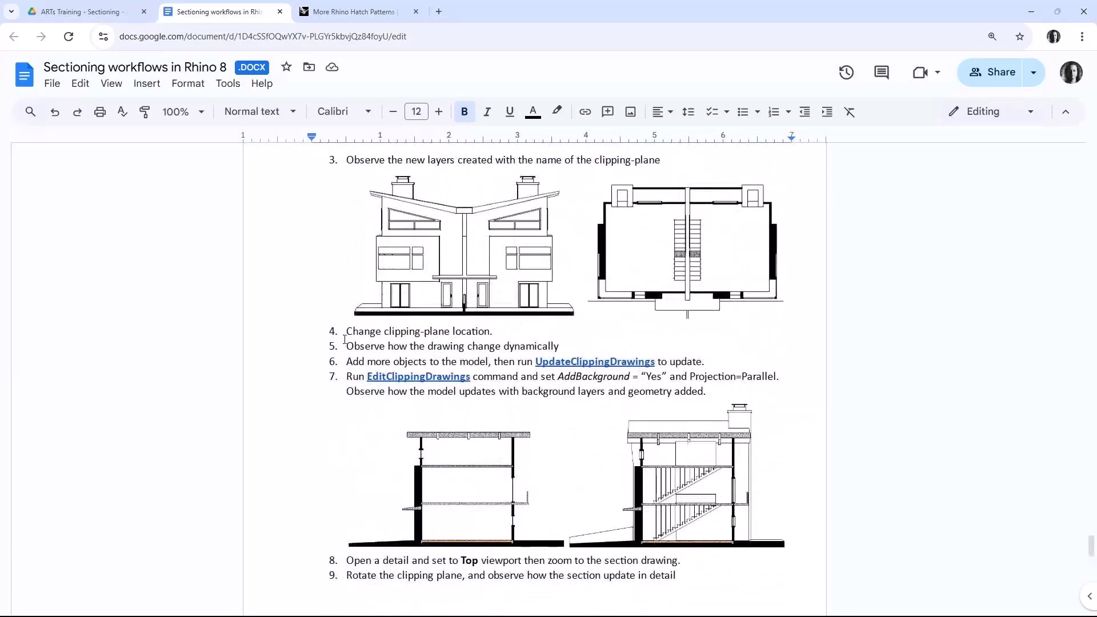
{"action": "scroll", "coordinate": [344, 340], "scroll_direction": "up", "scroll_amount": 6}
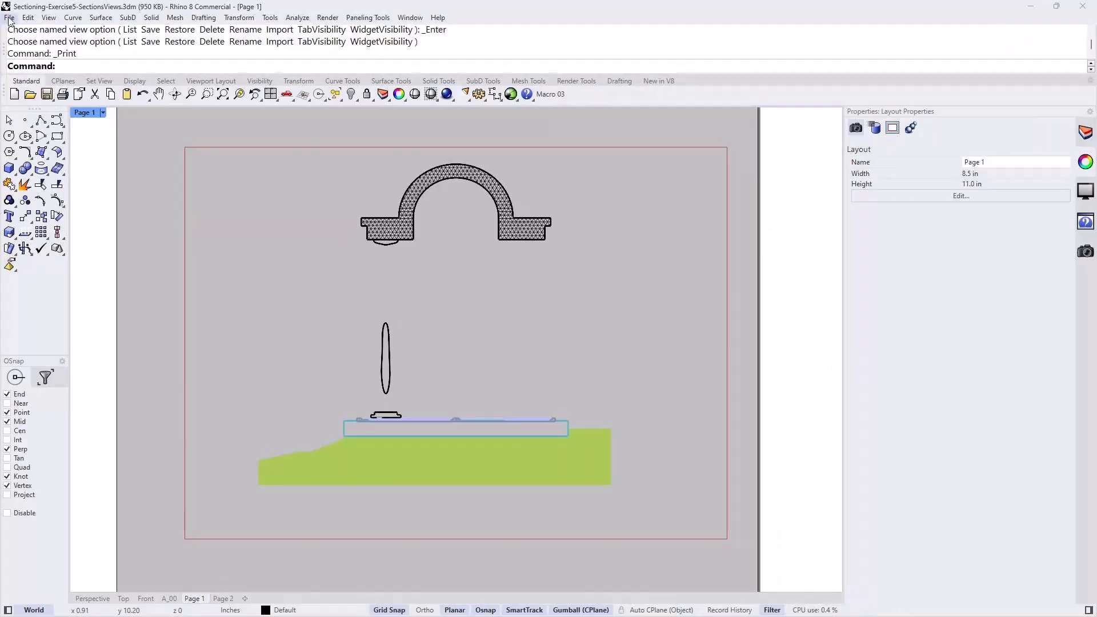
Switch to Rhino 8 and open the Sectioning-Exercise6-SectionsDrawings.3dm model from the ARTs Training folder
{"action": "left_click", "coordinate": [9, 18]}
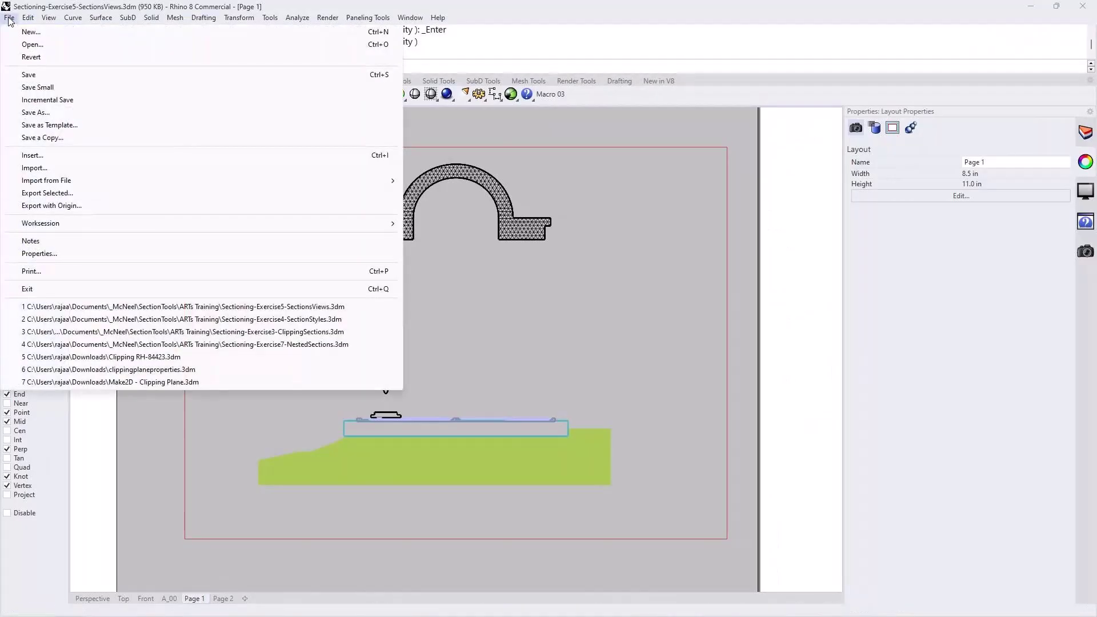
{"action": "left_click", "coordinate": [94, 45]}
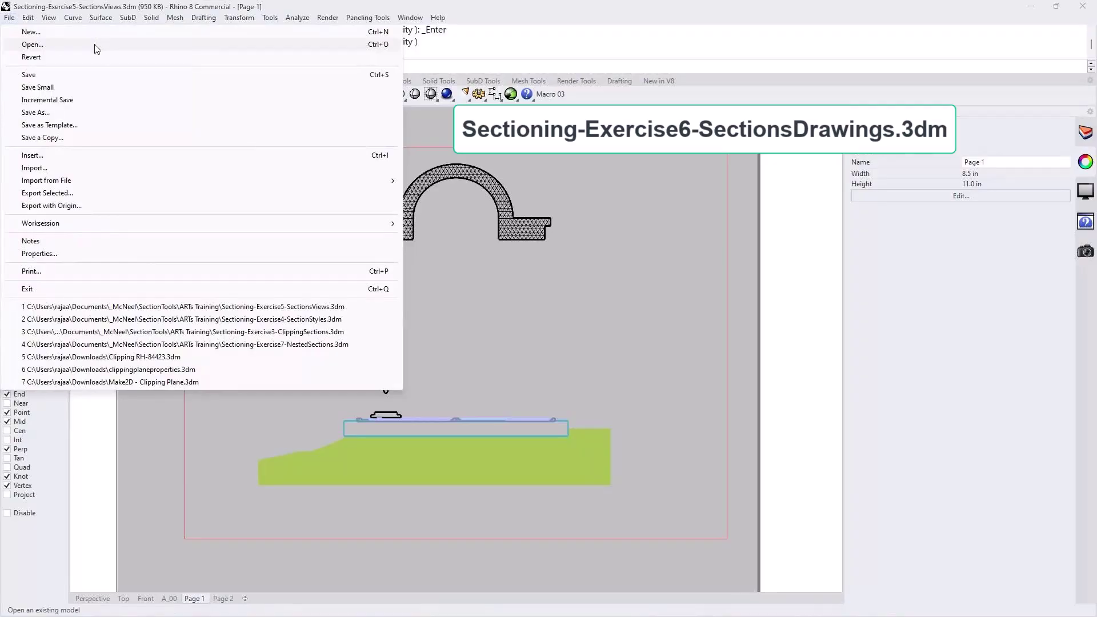
{"action": "left_click", "coordinate": [582, 336]}
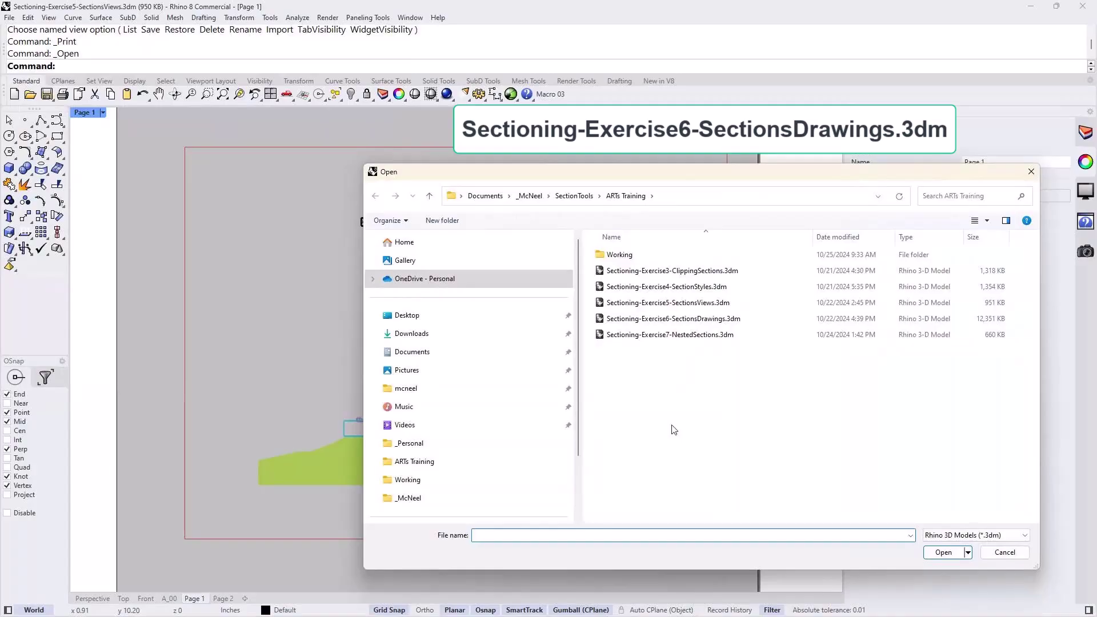
{"action": "left_click", "coordinate": [680, 318]}
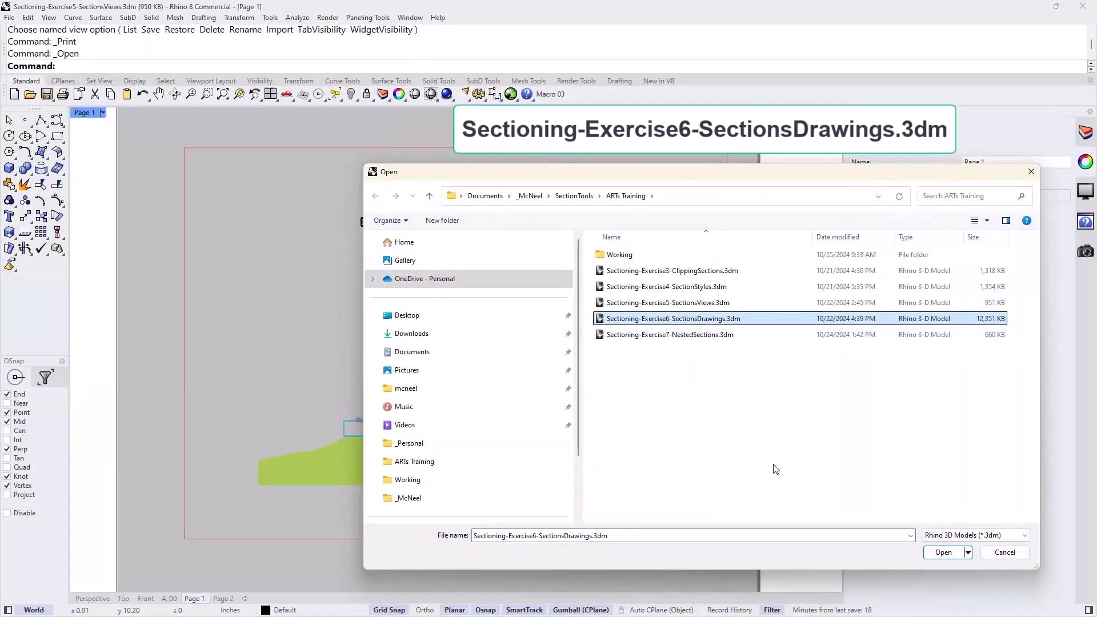
{"action": "left_click", "coordinate": [939, 555]}
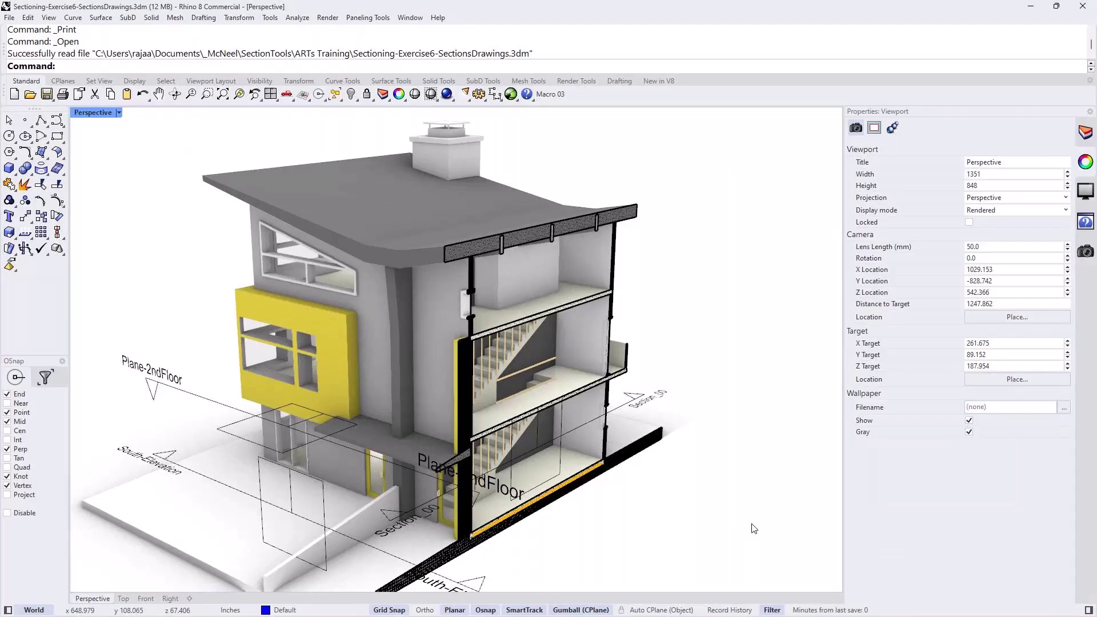
Examine the house's section cut in the Perspective view, including the hatches of the floor slab and wall and the ground level
{"action": "scroll", "coordinate": [610, 391], "scroll_direction": "up", "scroll_amount": 2}
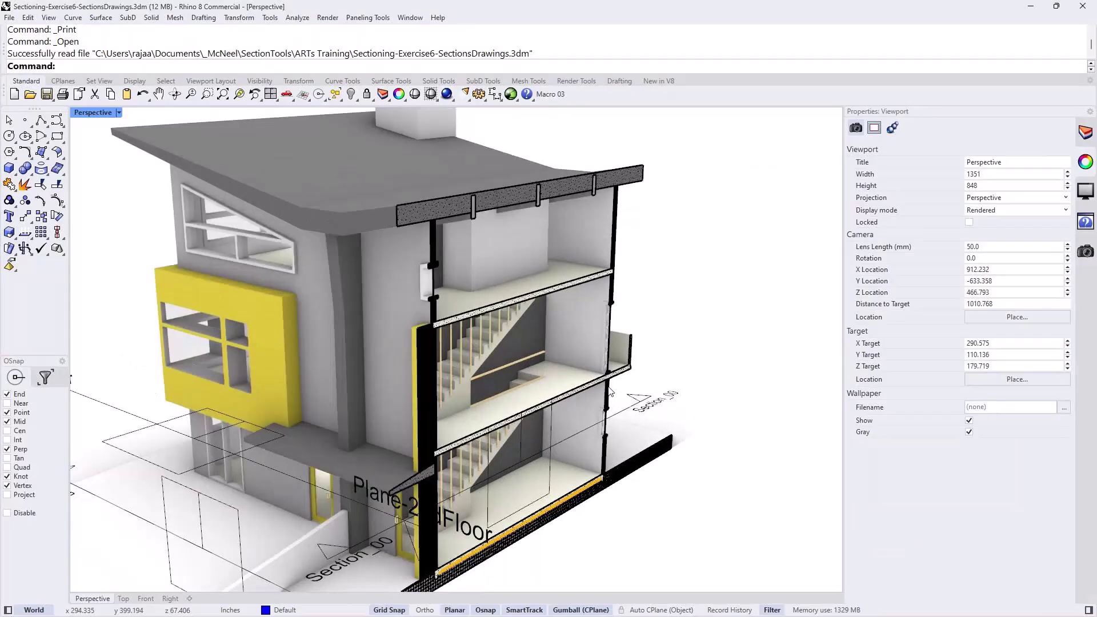
{"action": "scroll", "coordinate": [610, 391], "scroll_direction": "up", "scroll_amount": 2}
{"action": "scroll", "coordinate": [610, 391], "scroll_direction": "up", "scroll_amount": 5}
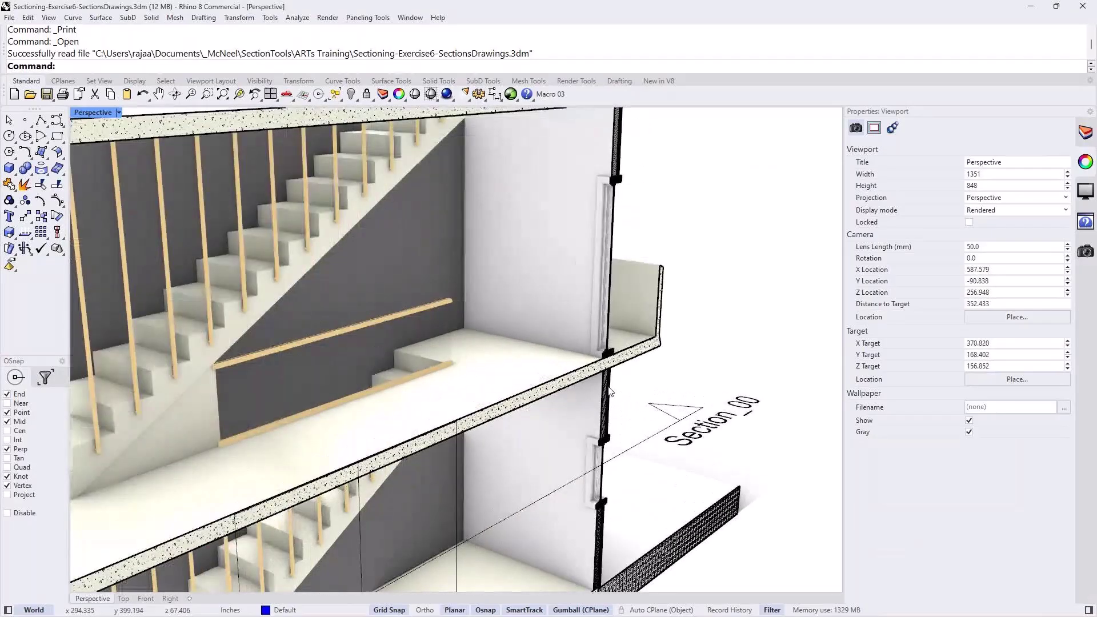
{"action": "scroll", "coordinate": [610, 392], "scroll_direction": "up", "scroll_amount": 3}
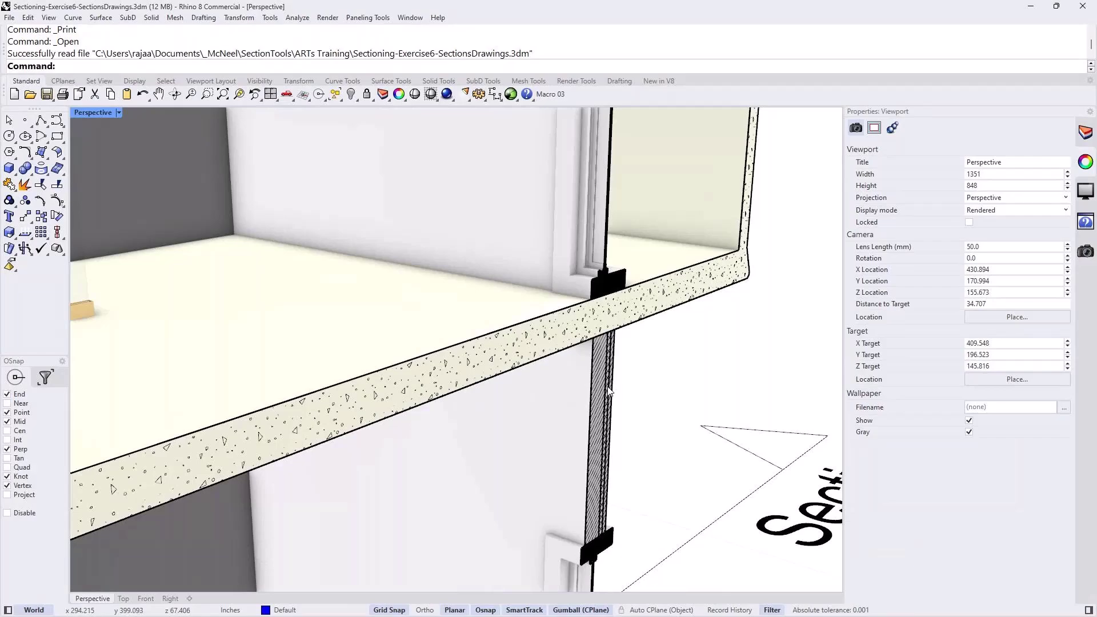
{"action": "scroll", "coordinate": [608, 390], "scroll_direction": "down", "scroll_amount": 4}
{"action": "scroll", "coordinate": [609, 391], "scroll_direction": "down", "scroll_amount": 6}
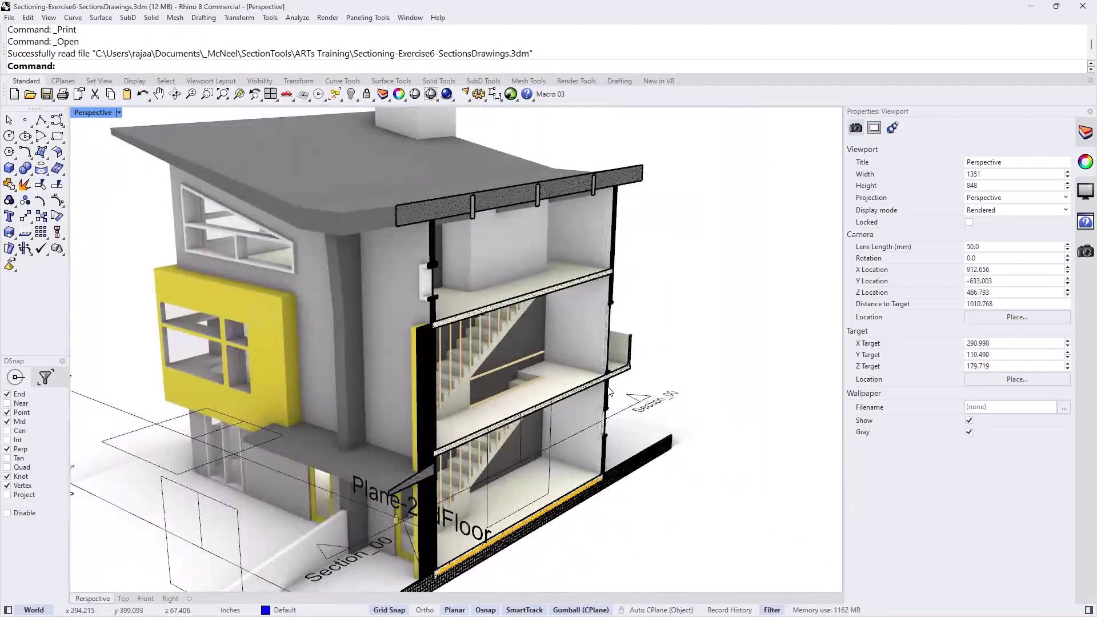
{"action": "right_click_drag", "start_coordinate": [666, 492], "coordinate": [689, 394], "text": "shift"}
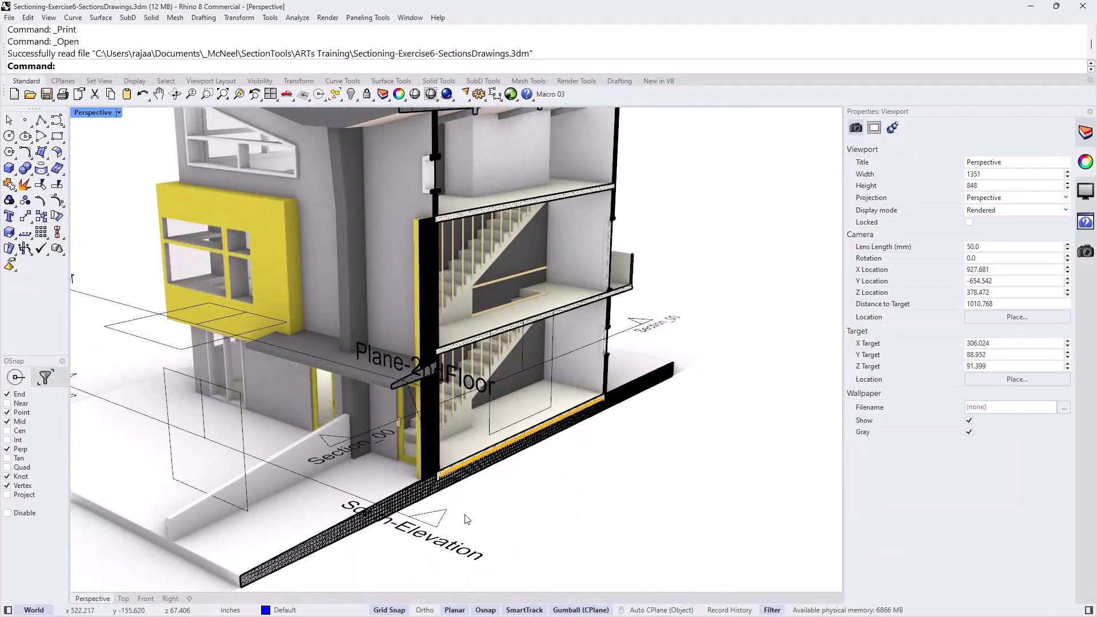
{"action": "right_click_drag", "start_coordinate": [504, 512], "coordinate": [482, 507]}
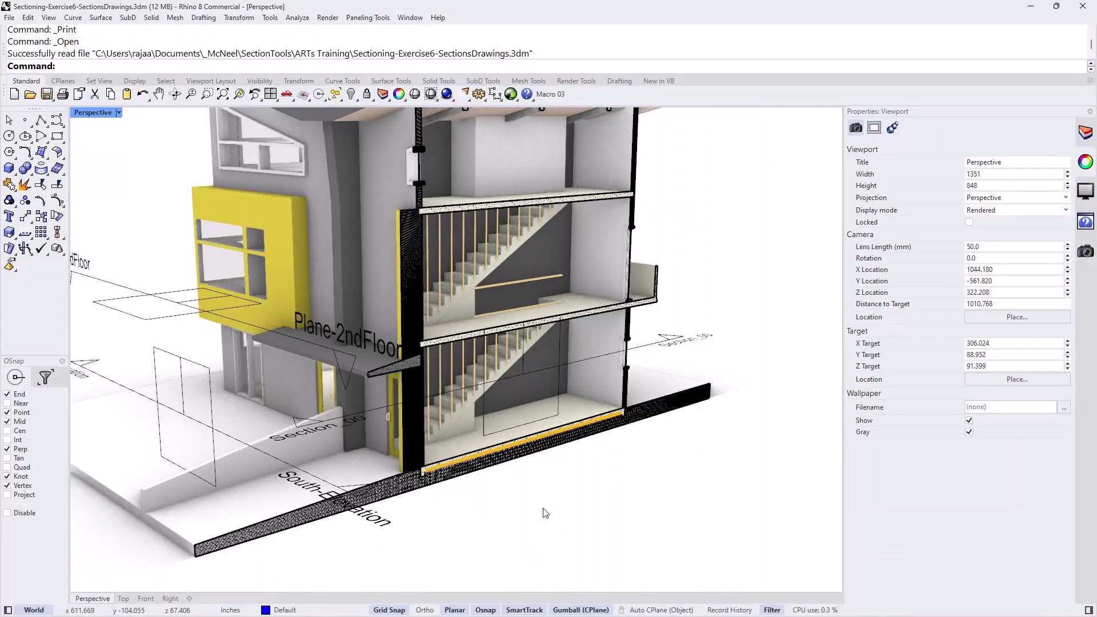
Inspect the properties of the South-Elevation, Section_00 and Plane-2ndFloor clipping planes in turn, leaving nothing selected
{"action": "left_click", "coordinate": [210, 481]}
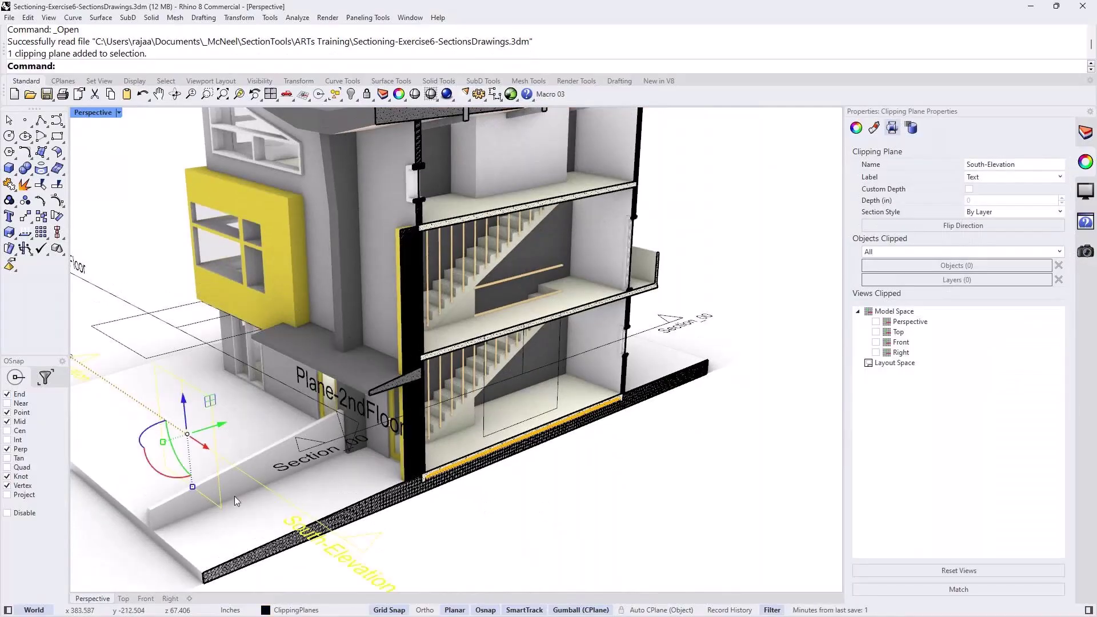
{"action": "left_click", "coordinate": [323, 447]}
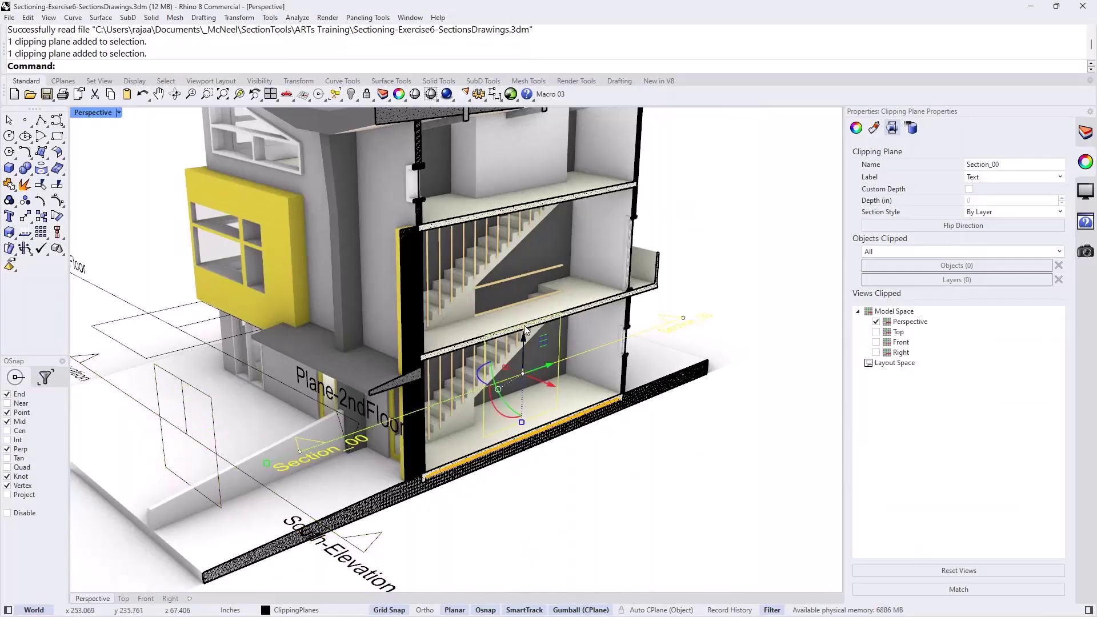
{"action": "left_click", "coordinate": [159, 324]}
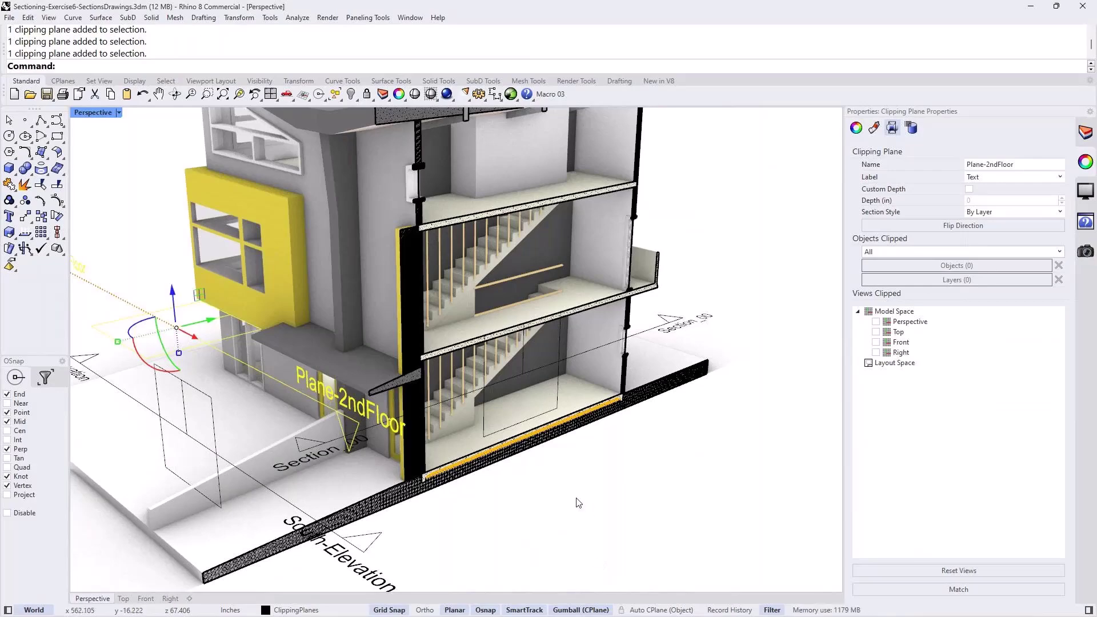
{"action": "scroll", "coordinate": [577, 502], "scroll_direction": "down", "scroll_amount": 2}
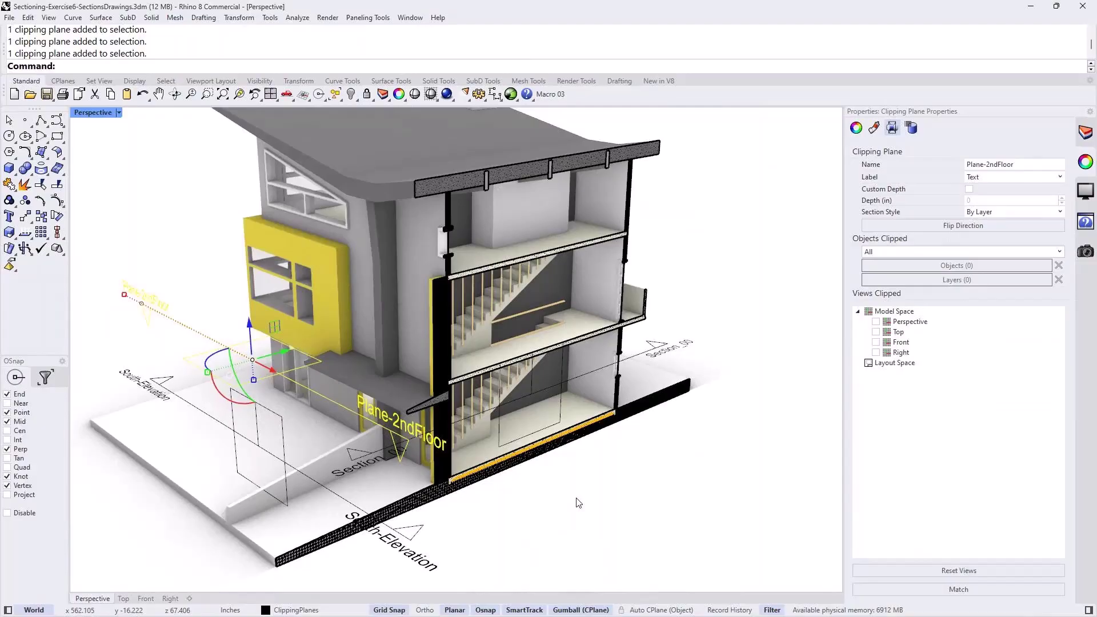
{"action": "key", "text": "Escape"}
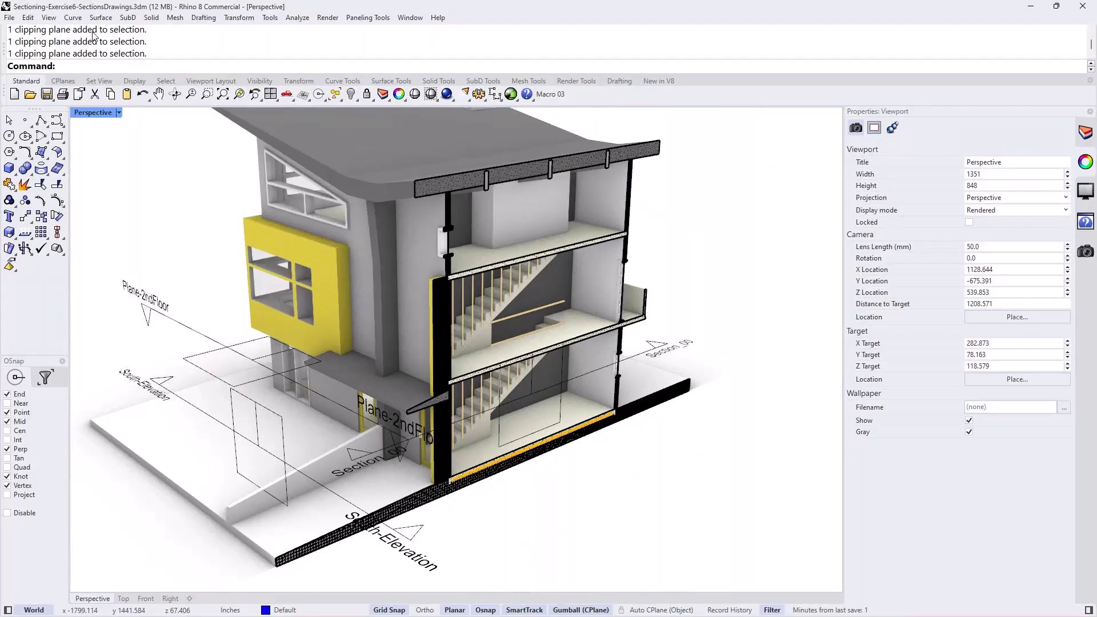
Start ClippingDrawings for the Section_00 clipping plane with AddBackground set to No
{"action": "left_click", "coordinate": [203, 17]}
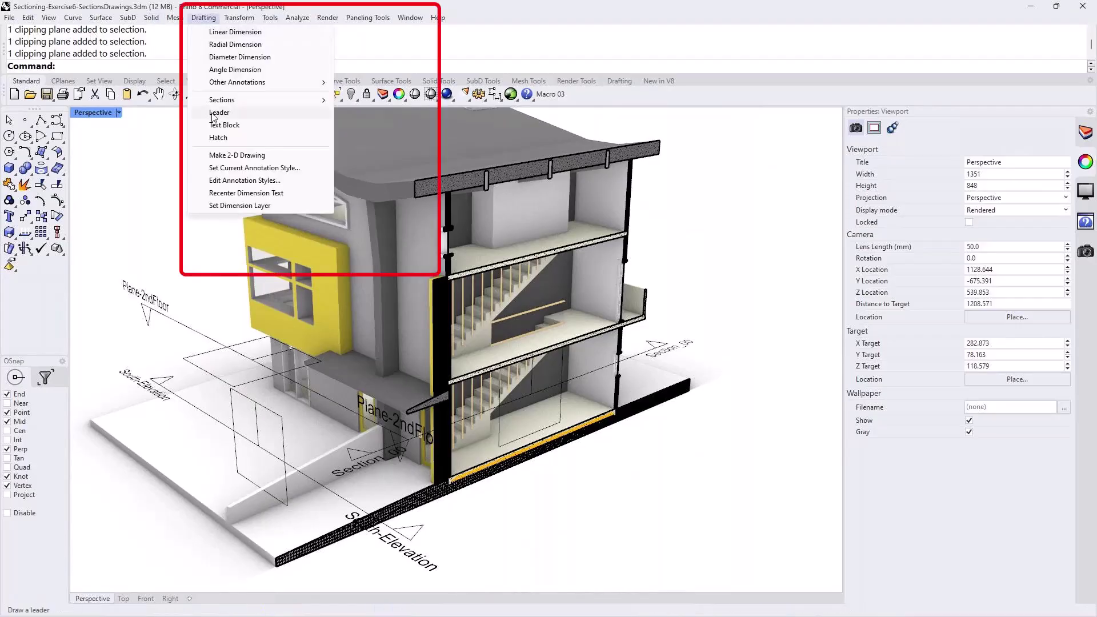
{"action": "mouse_move", "coordinate": [230, 102]}
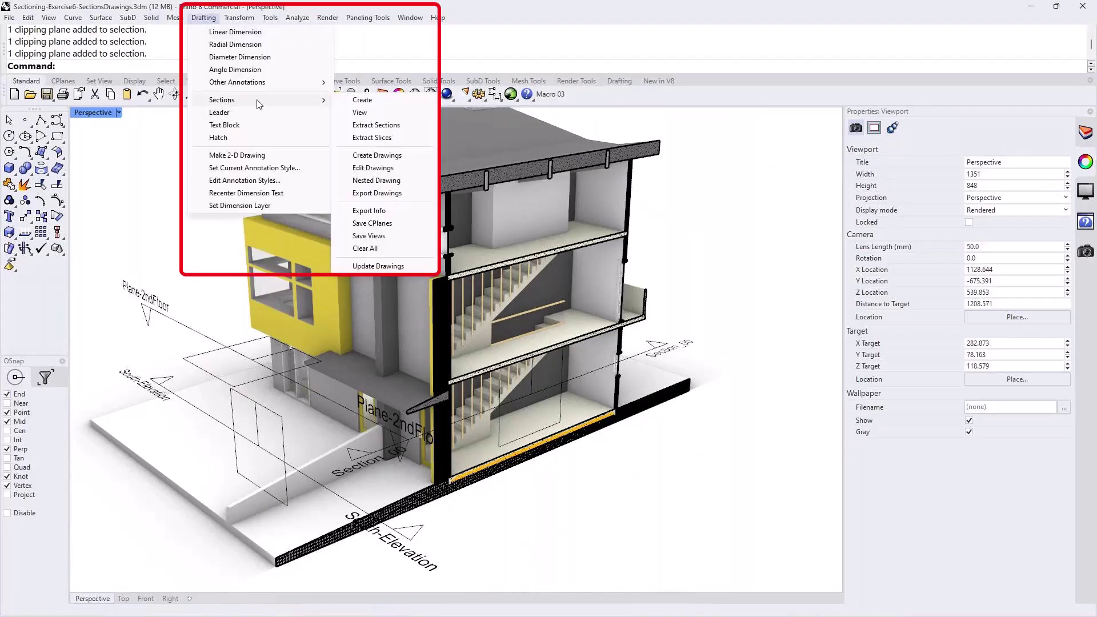
{"action": "left_click", "coordinate": [410, 160]}
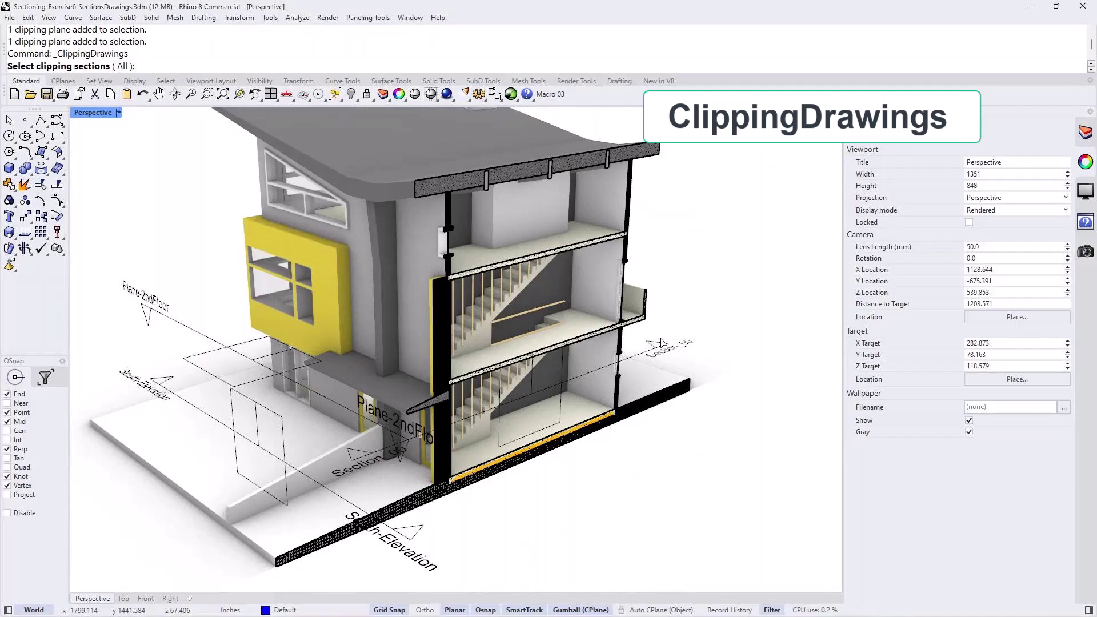
{"action": "left_click", "coordinate": [661, 343]}
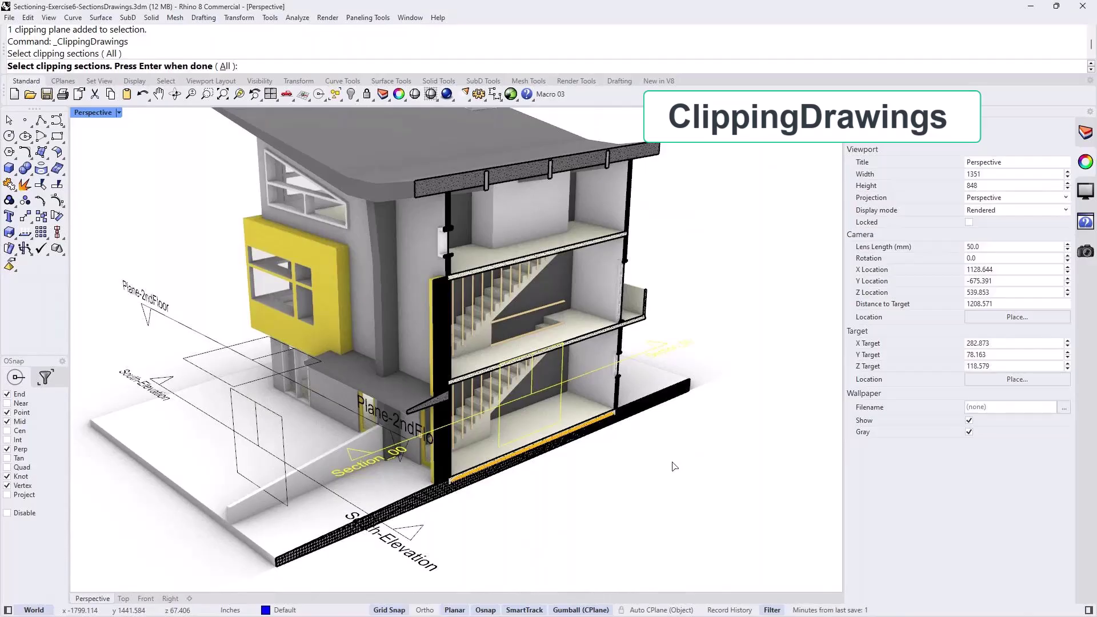
{"action": "key", "text": "Return"}
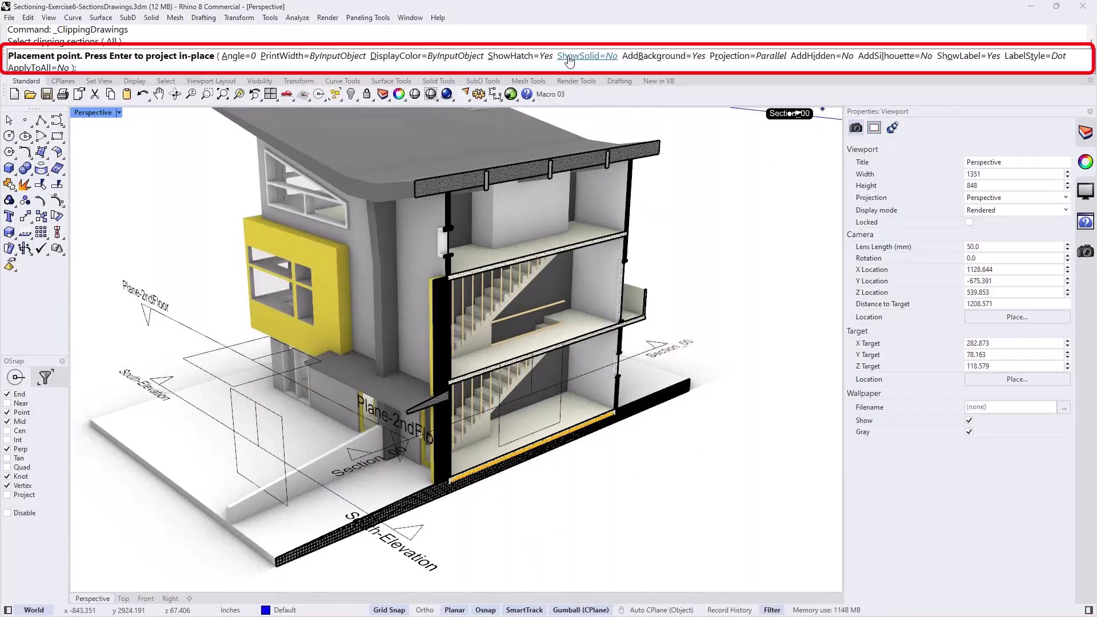
{"action": "left_click", "coordinate": [637, 59]}
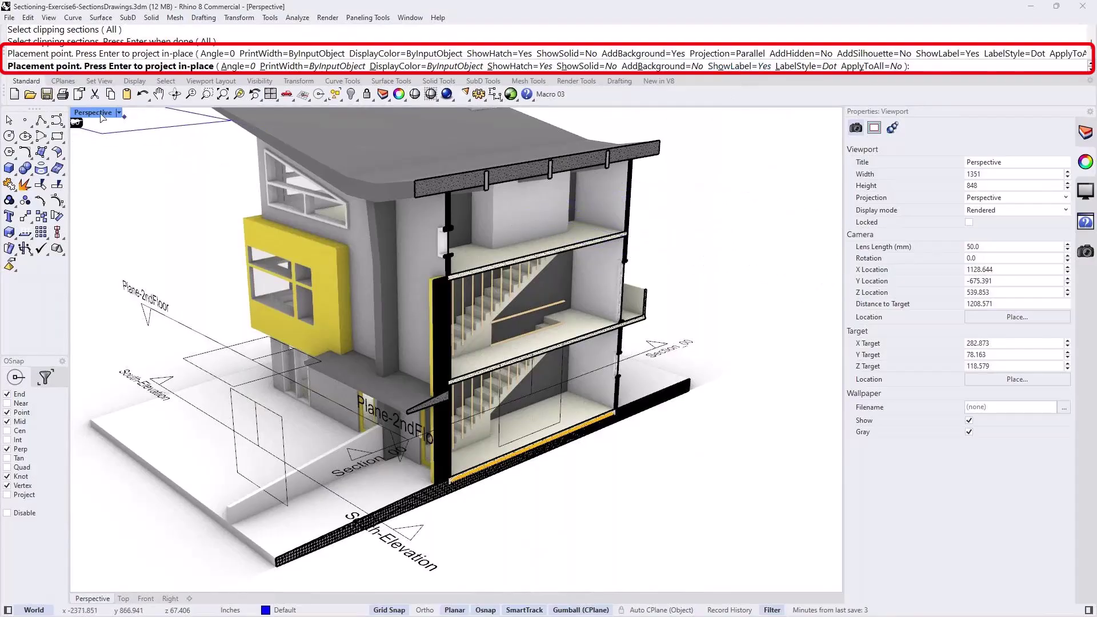
Place the Section_00 drawing in the maximized Top viewport, in the empty area up and to the right of the house plan
{"action": "double_click", "coordinate": [98, 116]}
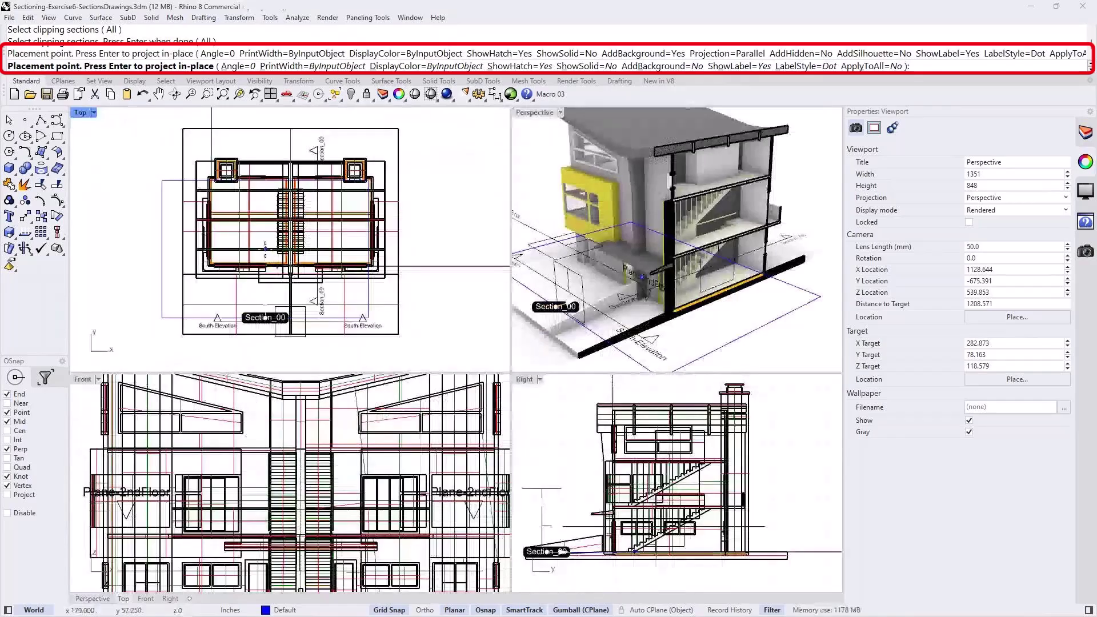
{"action": "scroll", "coordinate": [274, 240], "scroll_direction": "down", "scroll_amount": 3}
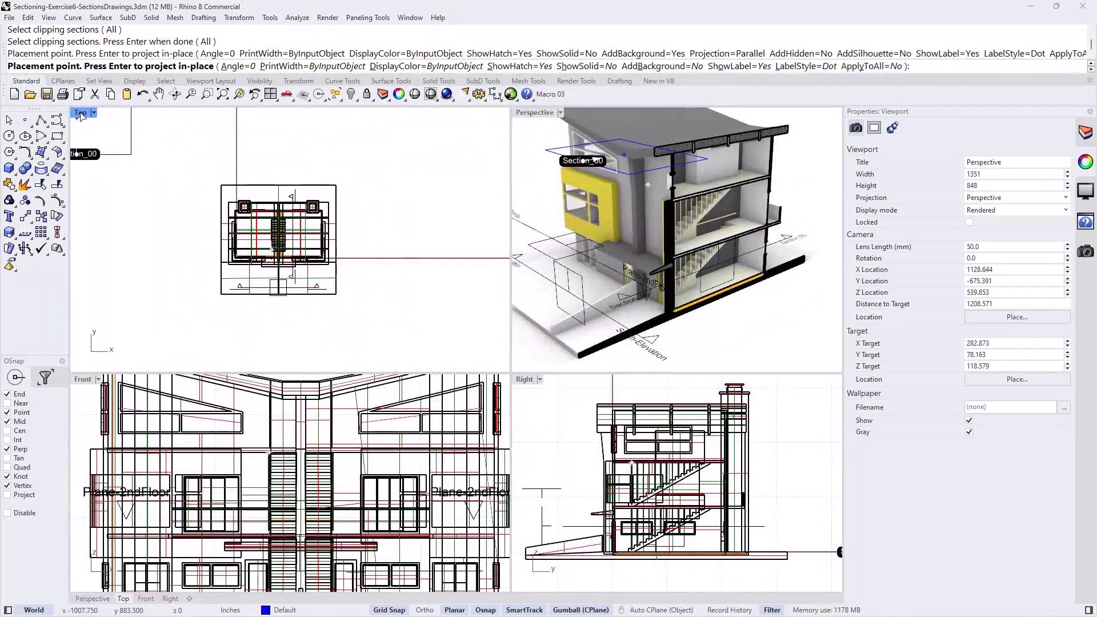
{"action": "double_click", "coordinate": [80, 112]}
{"action": "right_click_drag", "start_coordinate": [660, 260], "coordinate": [472, 310]}
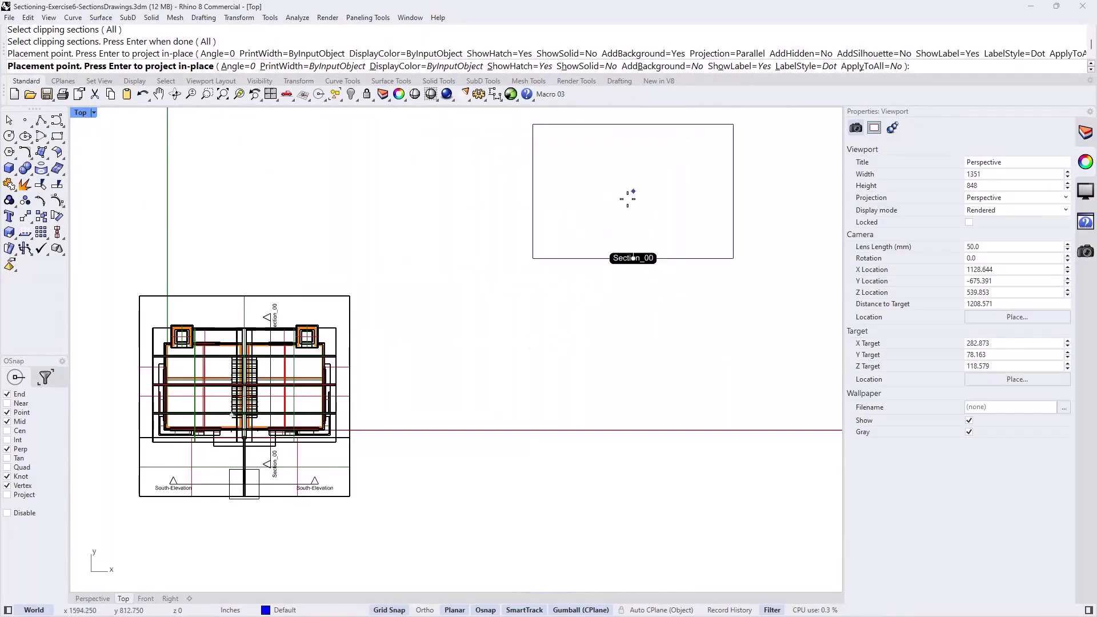
{"action": "right_click_drag", "start_coordinate": [598, 241], "coordinate": [423, 342]}
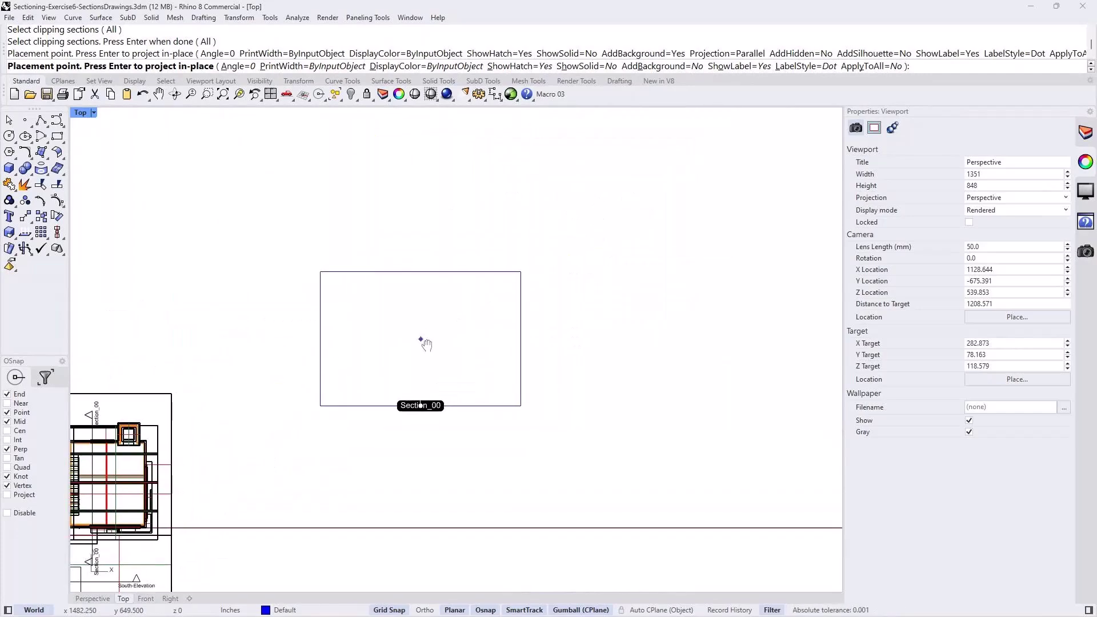
{"action": "left_click", "coordinate": [494, 225]}
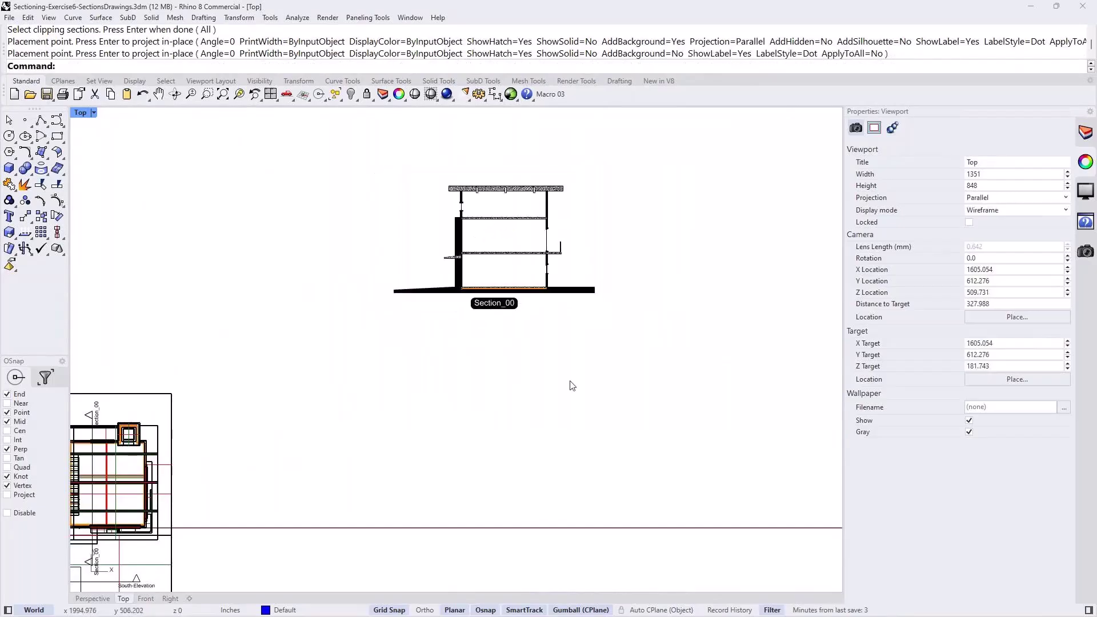
{"action": "scroll", "coordinate": [549, 205], "scroll_direction": "up", "scroll_amount": 3}
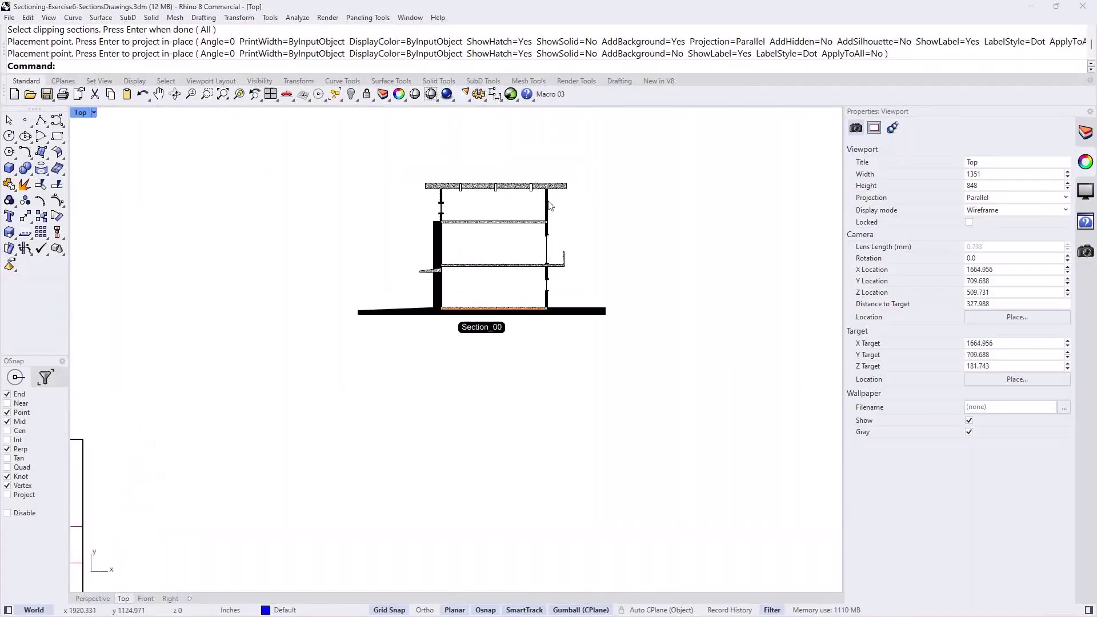
Examine the placed Section_00 drawing up close, including the hatches of the roof, walls and floor slabs
{"action": "scroll", "coordinate": [549, 205], "scroll_direction": "up", "scroll_amount": 4}
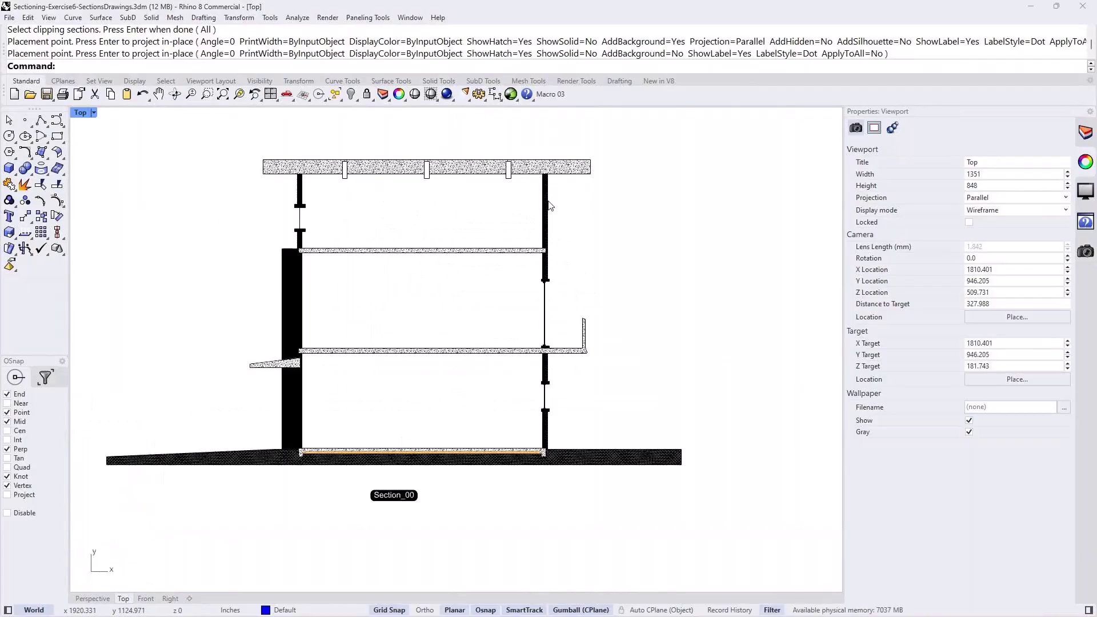
{"action": "scroll", "coordinate": [607, 300], "scroll_direction": "up", "scroll_amount": 2}
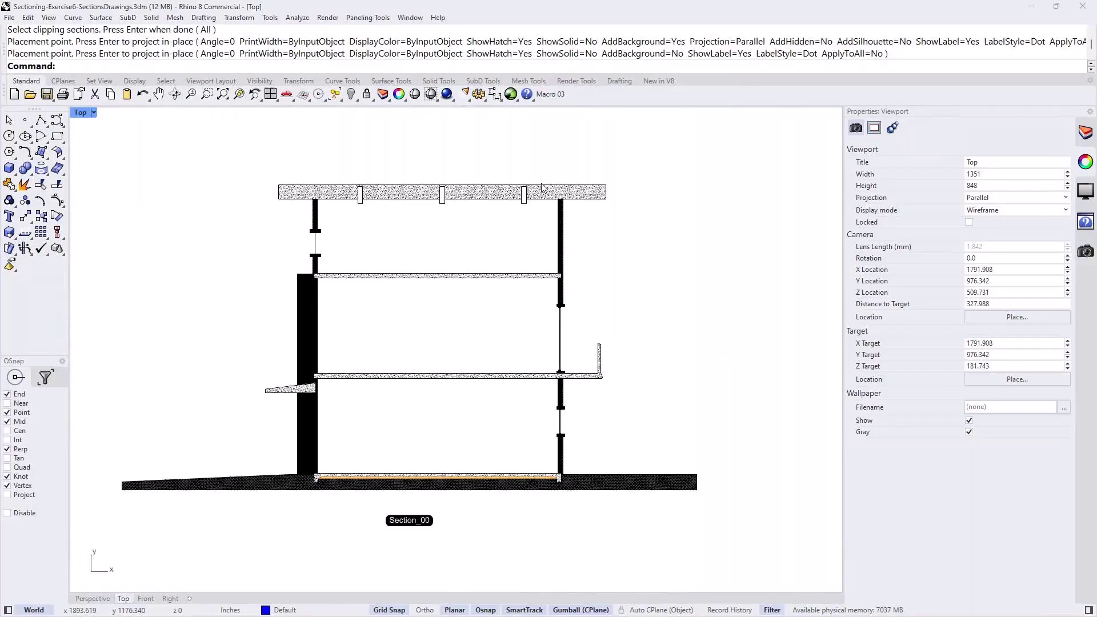
{"action": "scroll", "coordinate": [539, 190], "scroll_direction": "up", "scroll_amount": 2}
{"action": "scroll", "coordinate": [575, 210], "scroll_direction": "up", "scroll_amount": 4}
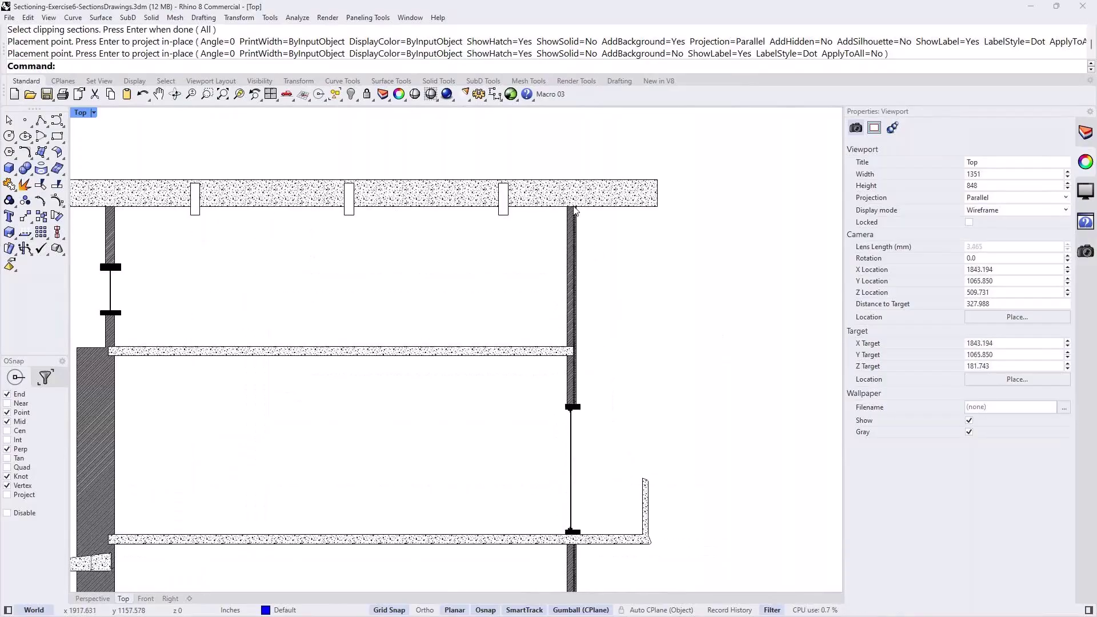
{"action": "scroll", "coordinate": [575, 210], "scroll_direction": "up", "scroll_amount": 4}
{"action": "scroll", "coordinate": [575, 210], "scroll_direction": "down", "scroll_amount": 8}
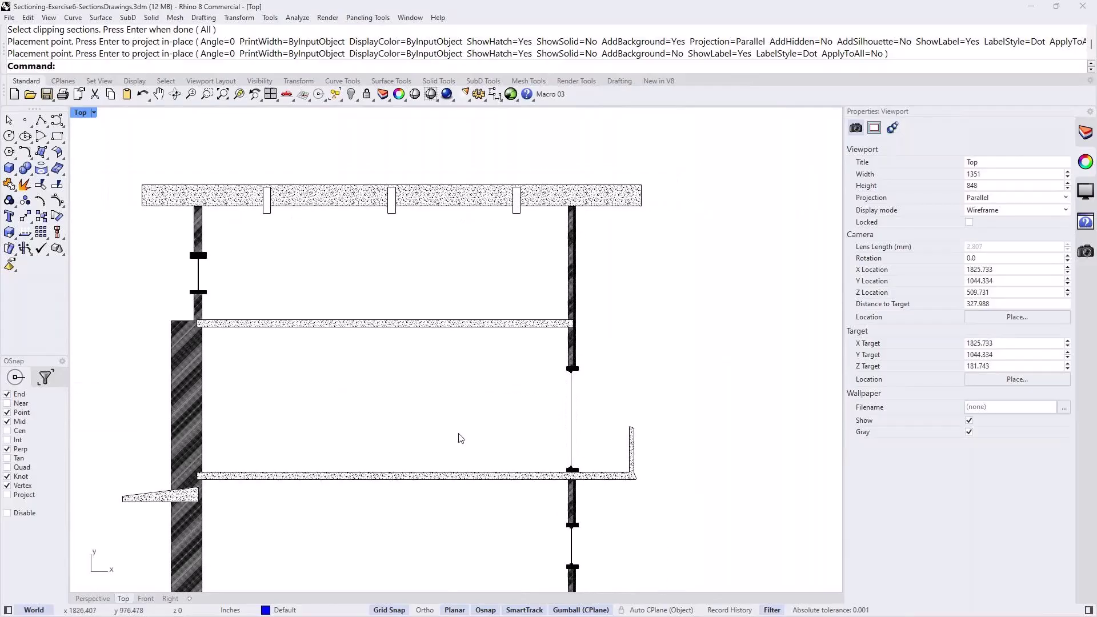
{"action": "right_click_drag", "start_coordinate": [453, 448], "coordinate": [533, 379]}
{"action": "scroll", "coordinate": [523, 375], "scroll_direction": "down", "scroll_amount": 1}
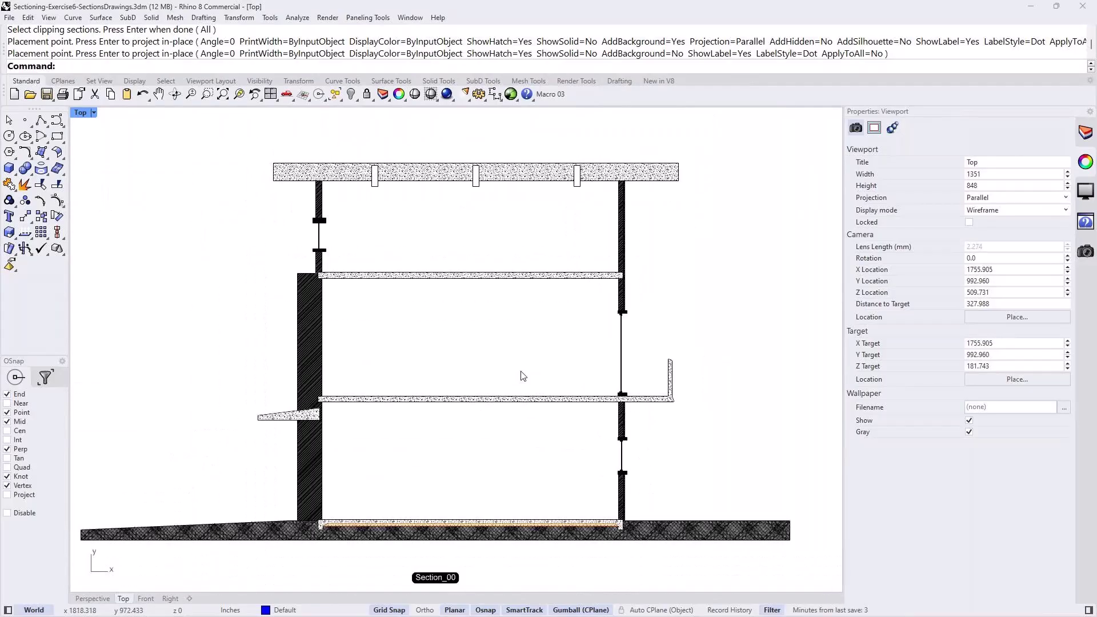
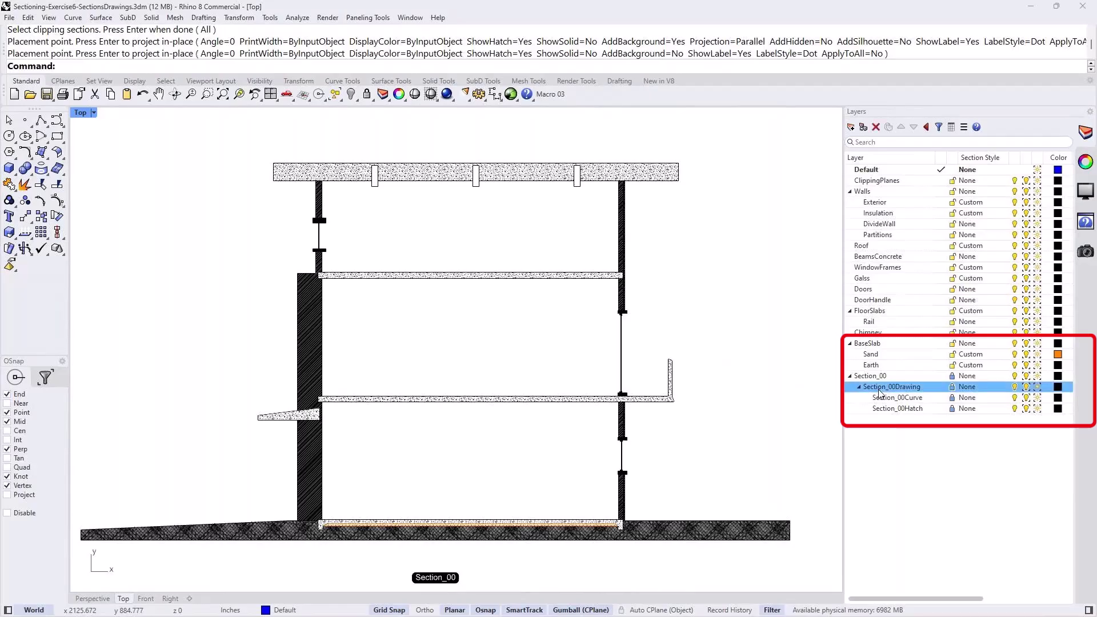
Hide and show again the Section_00Hatch layer and the parent Section_00 layer to check what each contains
{"action": "left_click", "coordinate": [900, 408]}
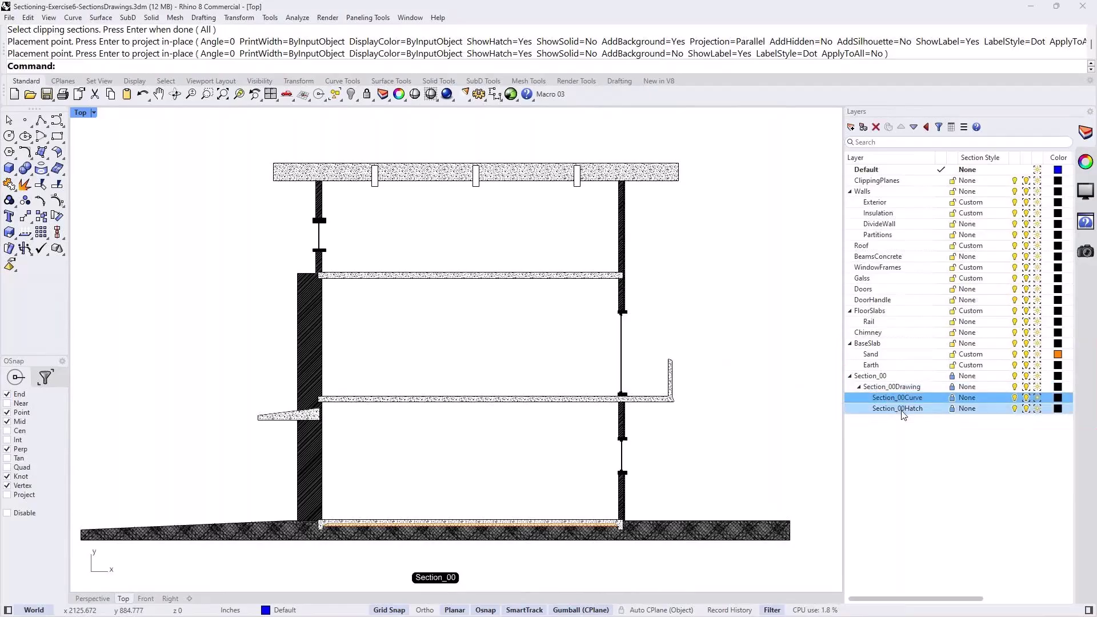
{"action": "left_click", "coordinate": [1014, 409]}
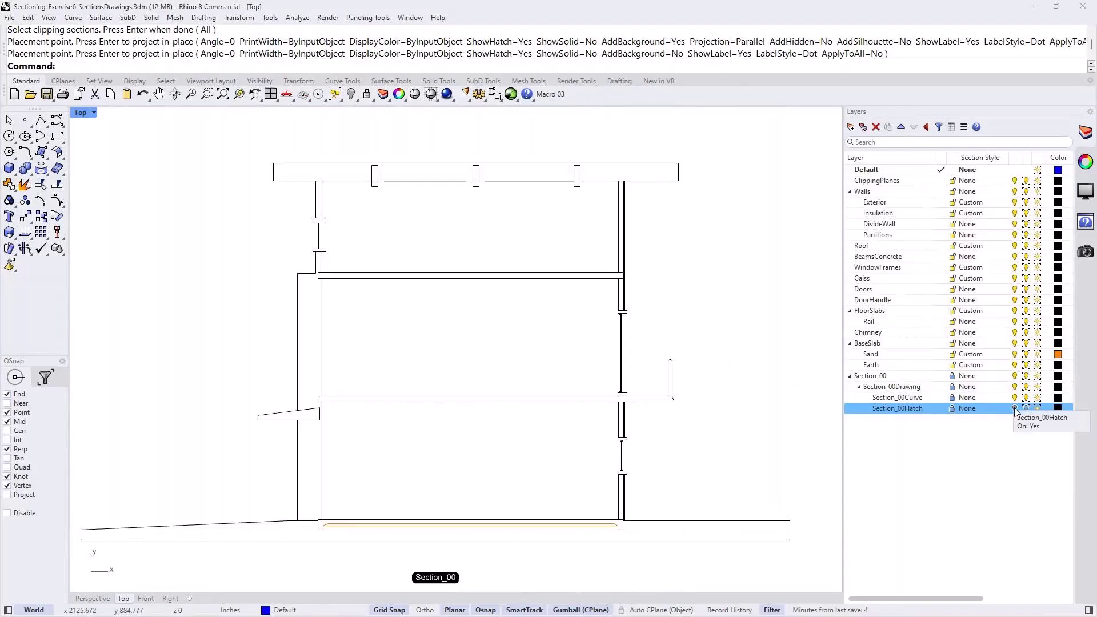
{"action": "left_click", "coordinate": [1015, 409]}
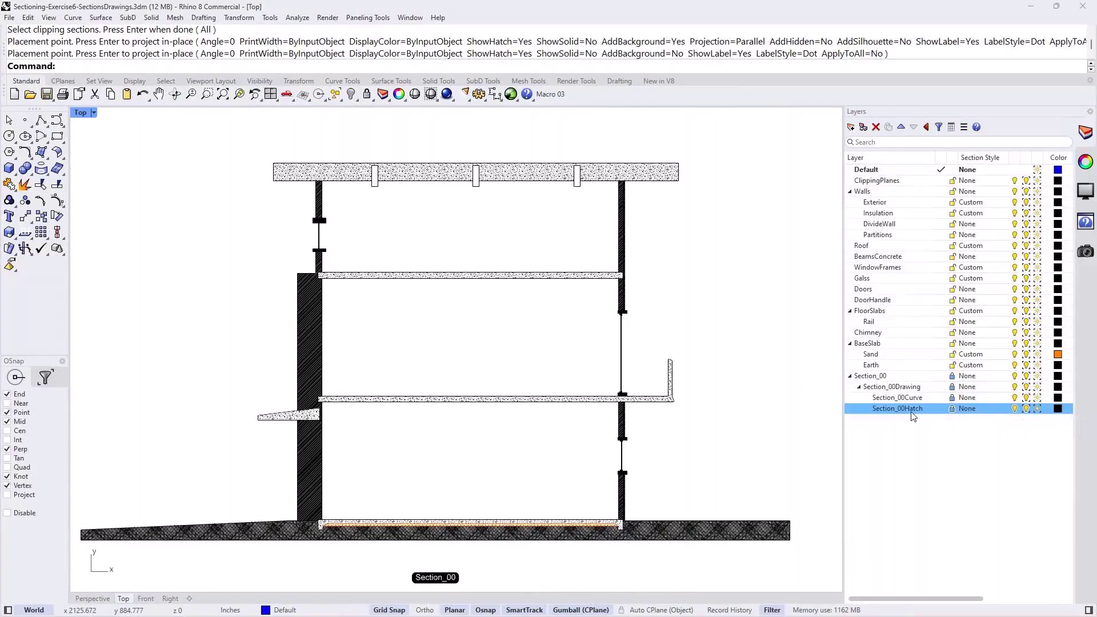
{"action": "left_click", "coordinate": [1015, 377]}
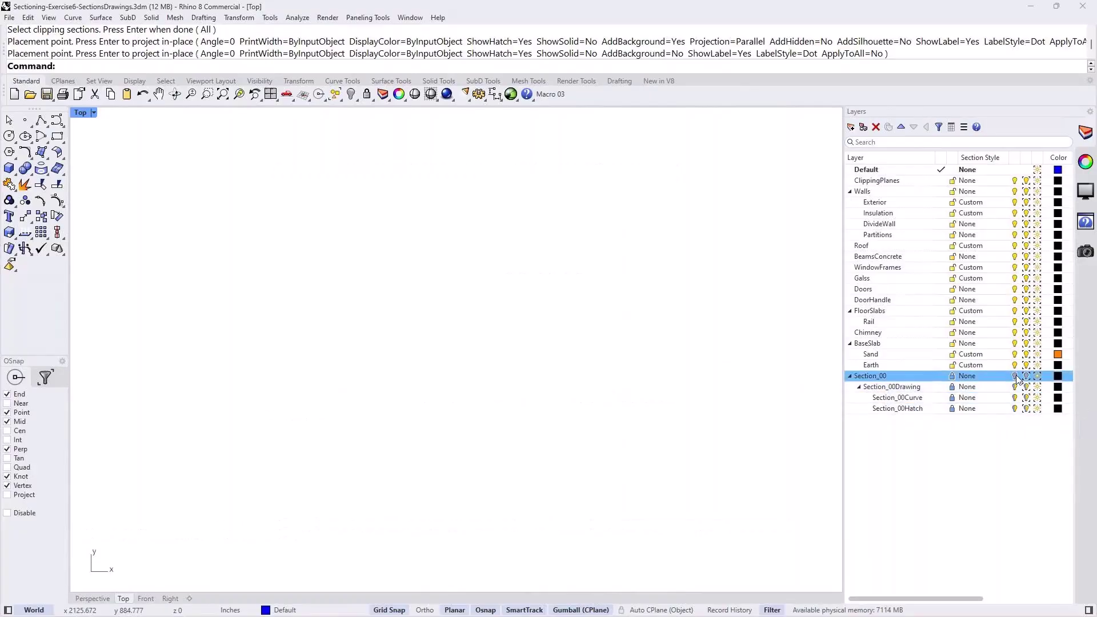
{"action": "left_click", "coordinate": [1015, 377]}
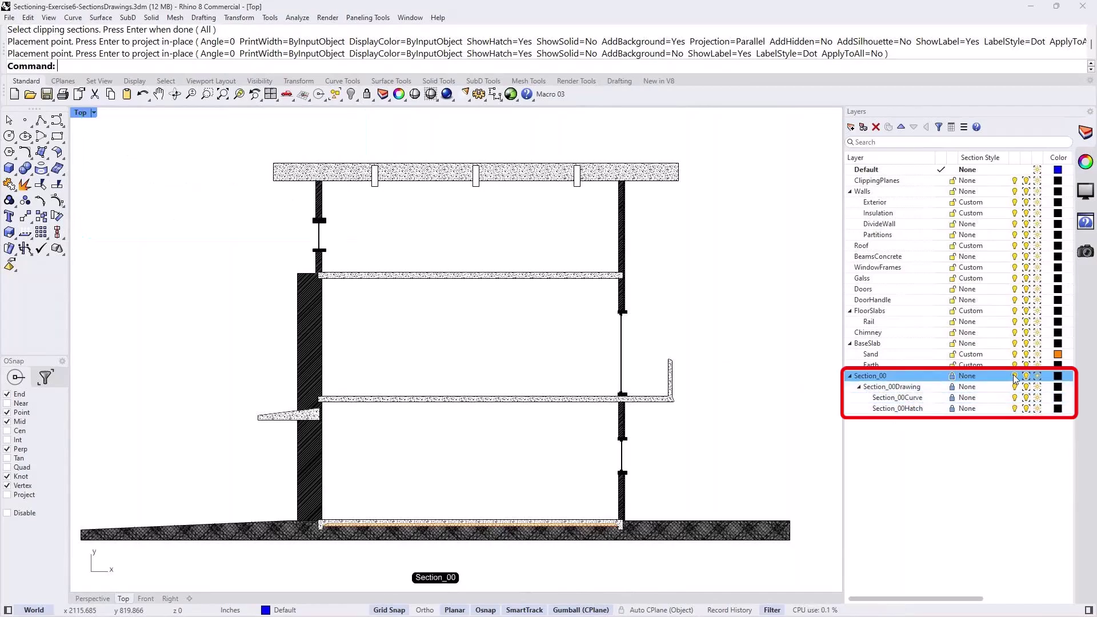
{"action": "left_click", "coordinate": [1014, 408]}
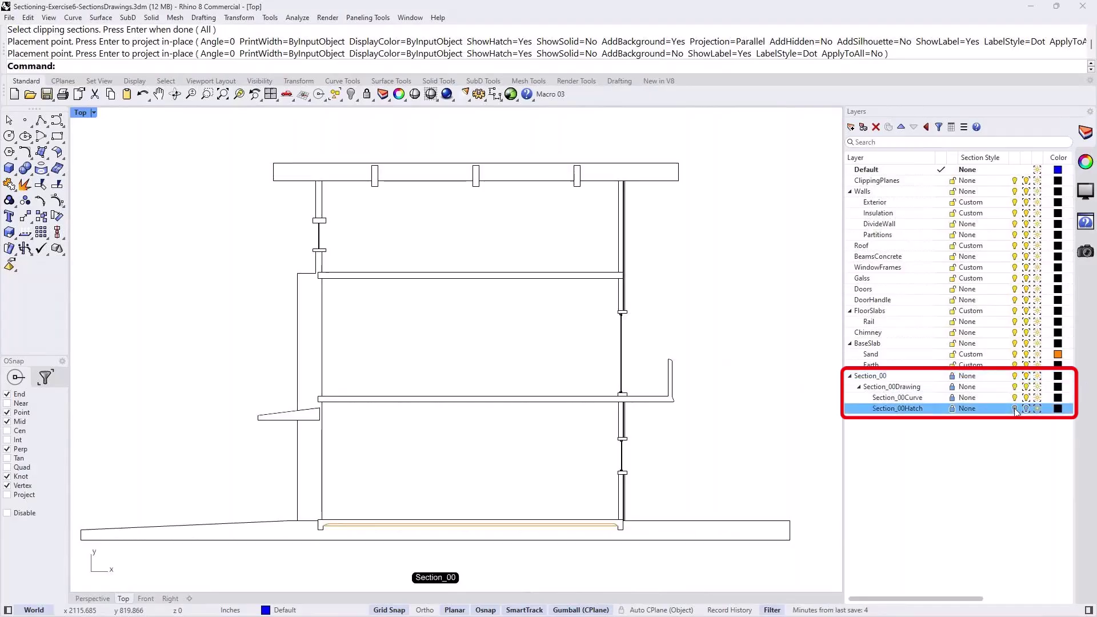
{"action": "left_click", "coordinate": [1014, 408]}
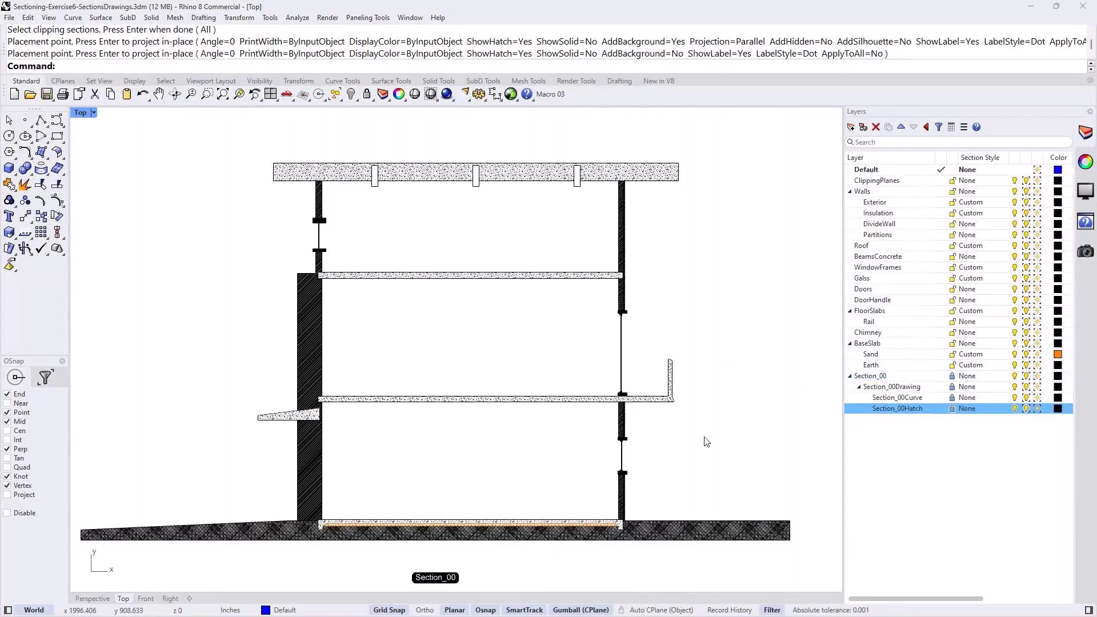
Restore the four-viewport layout and move the Section_00 clipping plane about 4'8" in Perspective so it cuts through the staircase
{"action": "double_click", "coordinate": [81, 113]}
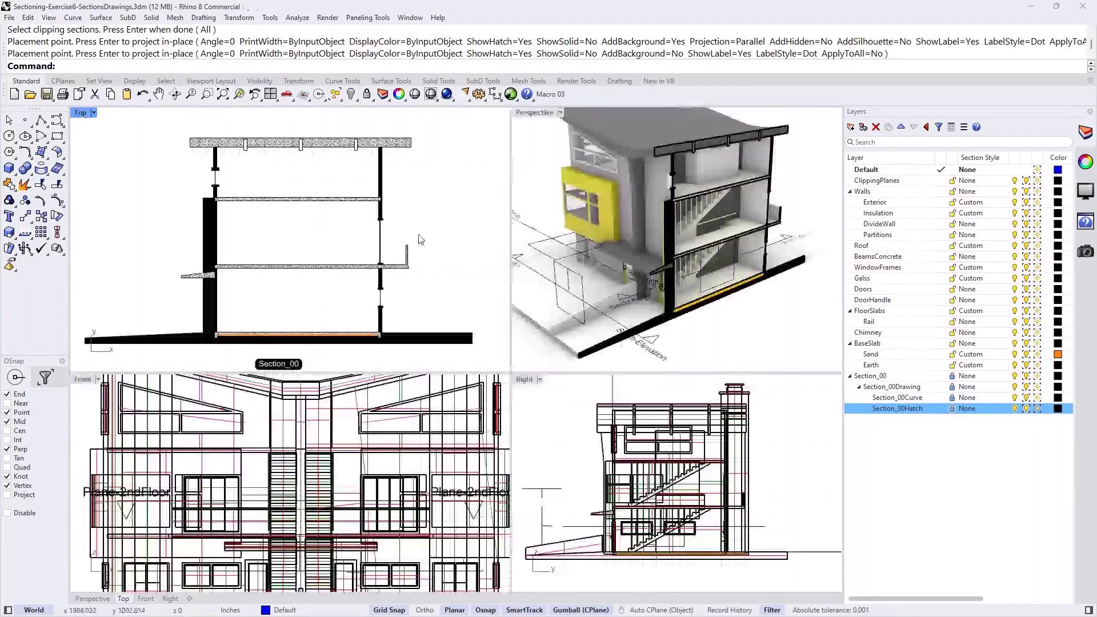
{"action": "left_click", "coordinate": [779, 245]}
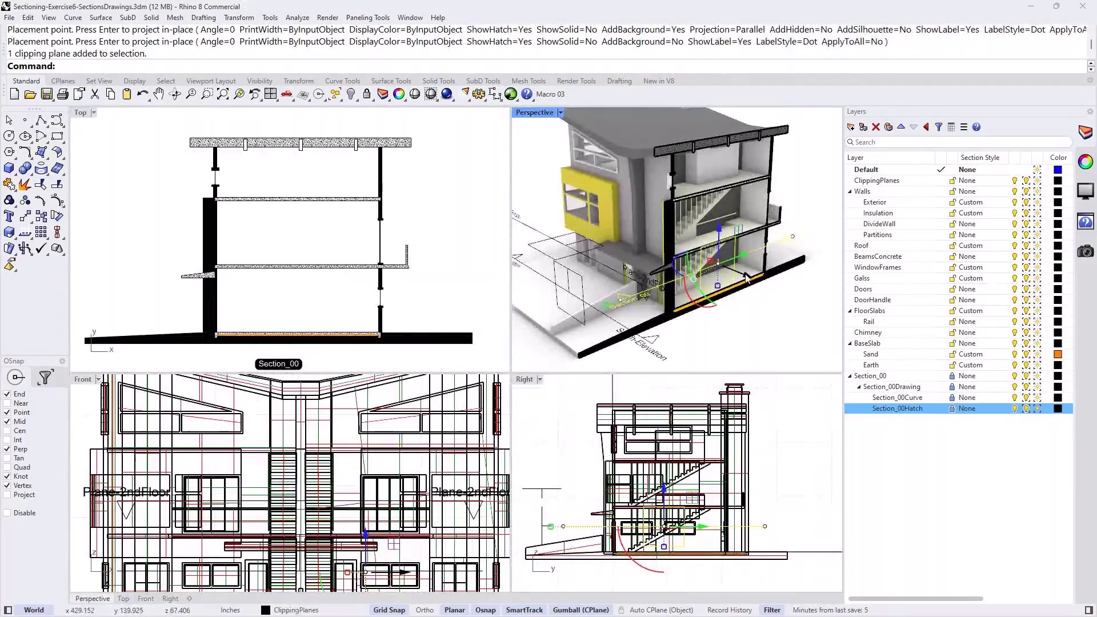
{"action": "left_click_drag", "start_coordinate": [746, 278], "coordinate": [729, 271]}
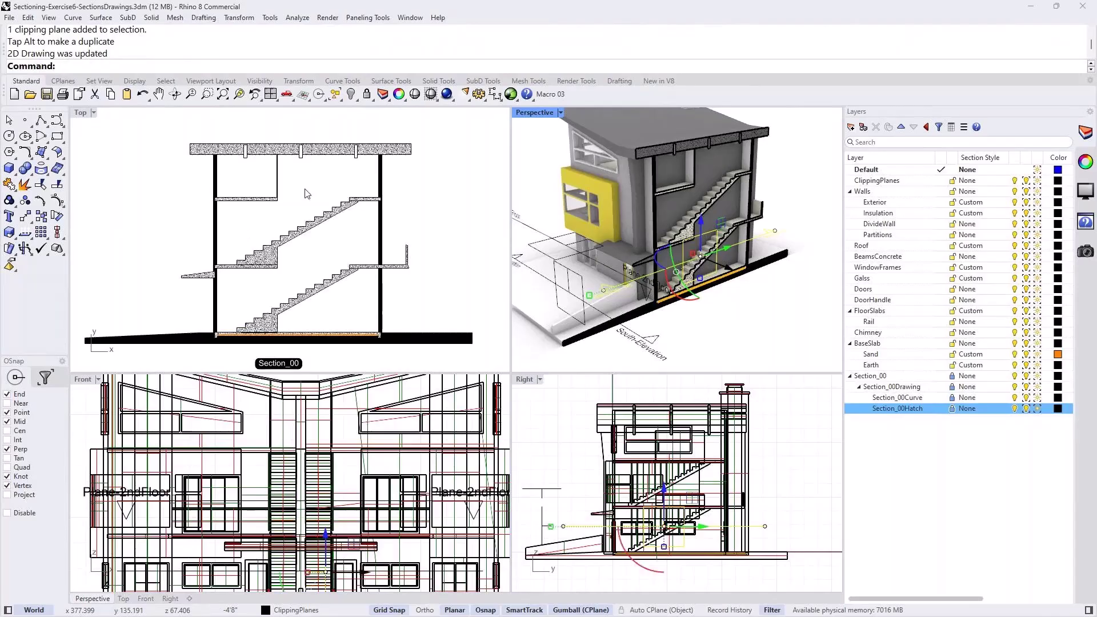
Examine the updated section drawing in the maximized Top viewport, including the hatches where the wall meets the base slab
{"action": "double_click", "coordinate": [80, 114]}
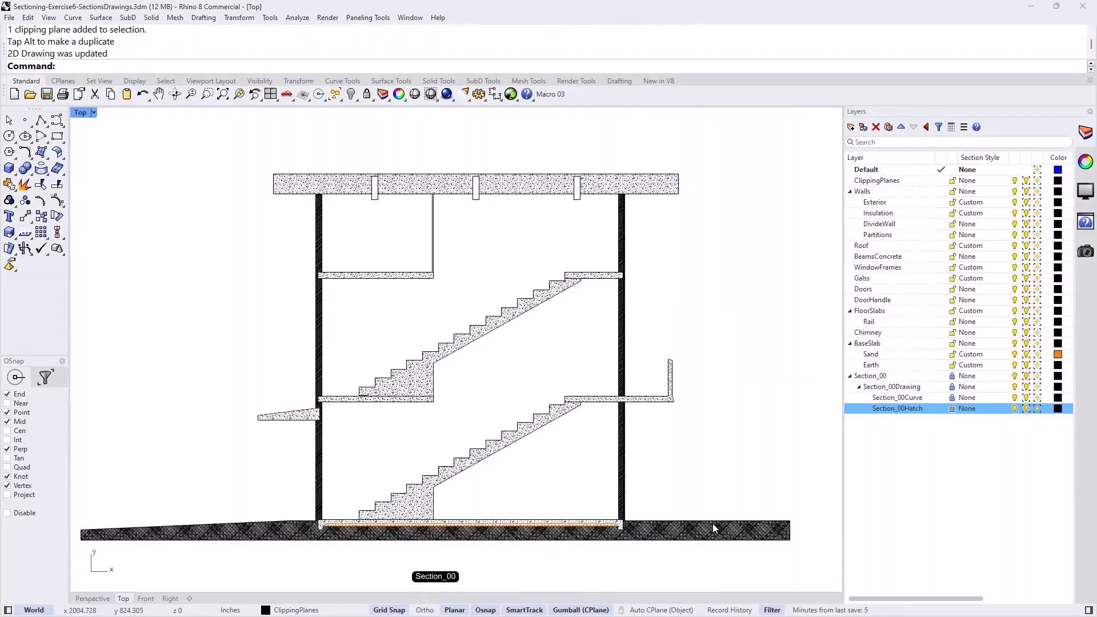
{"action": "scroll", "coordinate": [617, 543], "scroll_direction": "up", "scroll_amount": 10}
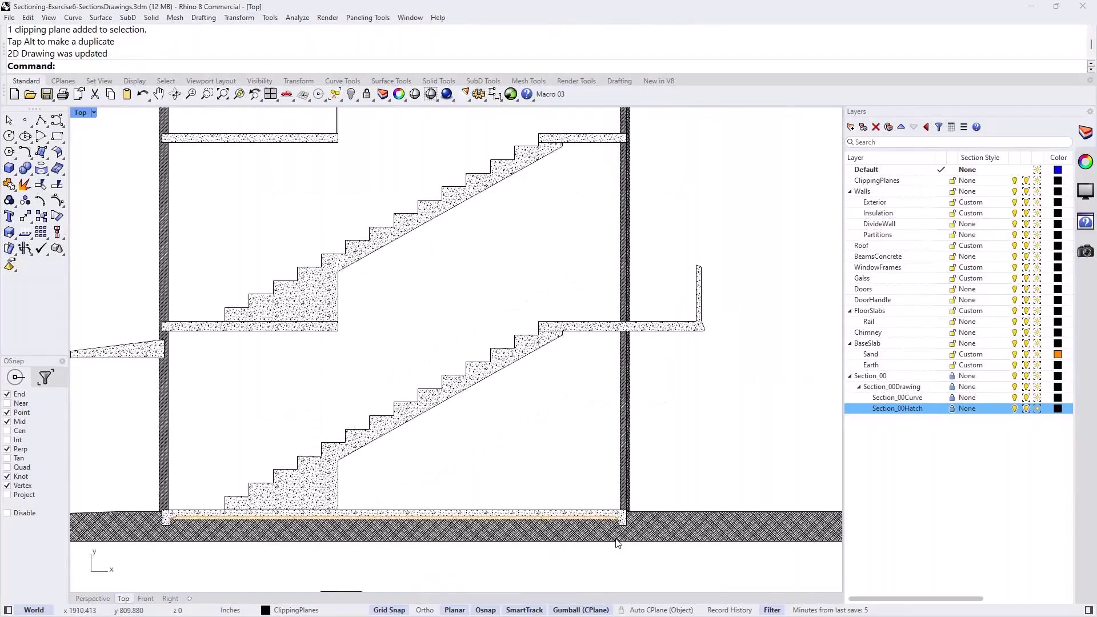
{"action": "scroll", "coordinate": [658, 478], "scroll_direction": "up", "scroll_amount": 8}
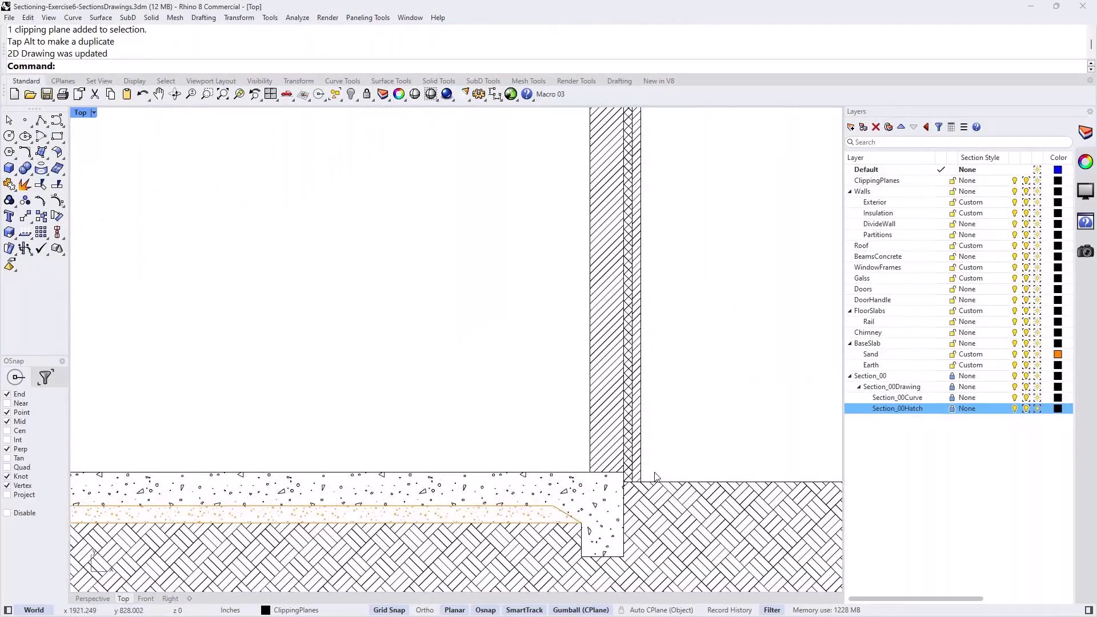
{"action": "scroll", "coordinate": [655, 476], "scroll_direction": "down", "scroll_amount": 15}
{"action": "mouse_move", "coordinate": [692, 288]}
{"action": "right_mouse_down"}
{"action": "mouse_move", "coordinate": [675, 307]}
{"action": "mouse_move", "coordinate": [685, 304]}
{"action": "right_mouse_up"}
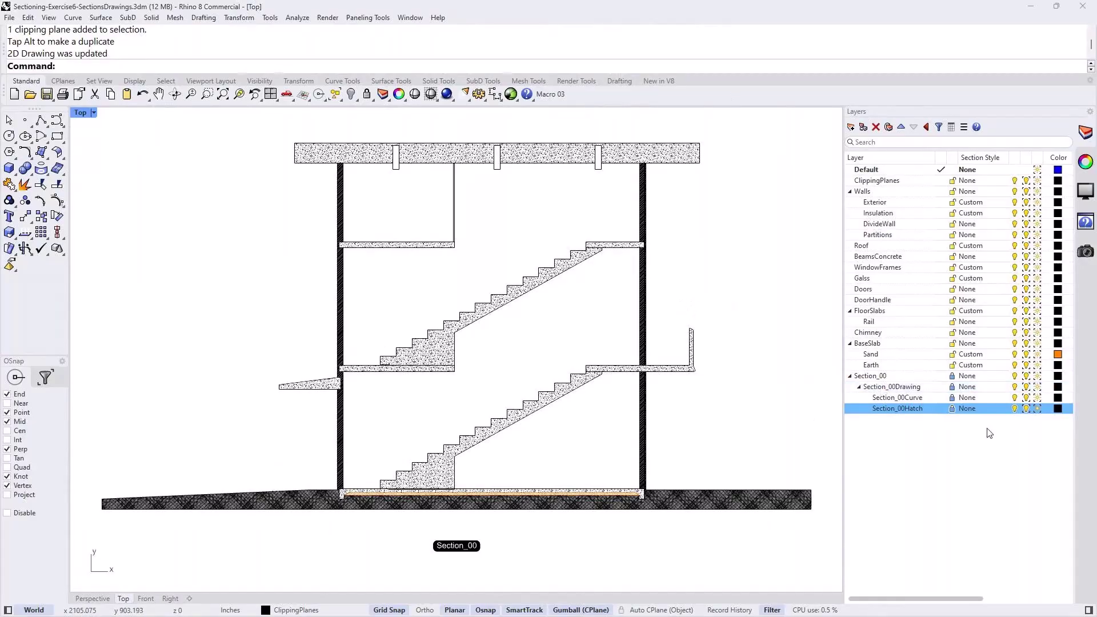
Unlock the Section_00 layer together with its Section_00Drawing, Section_00Curve and Section_00Hatch sublayers
{"action": "left_click", "coordinate": [950, 376]}
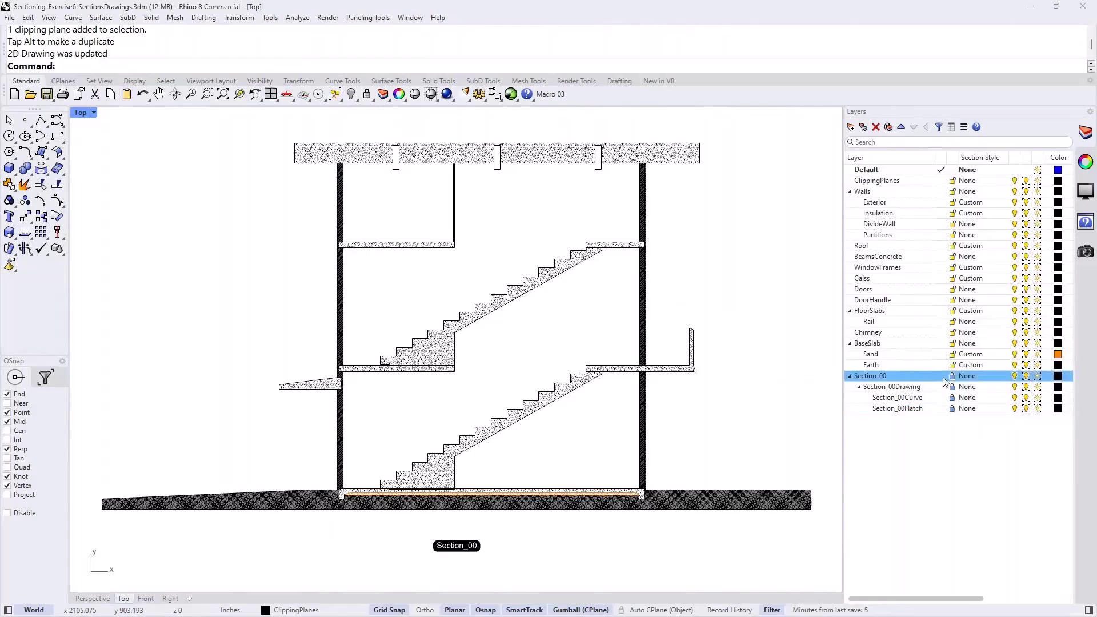
{"action": "left_click", "coordinate": [965, 409], "text": "shift"}
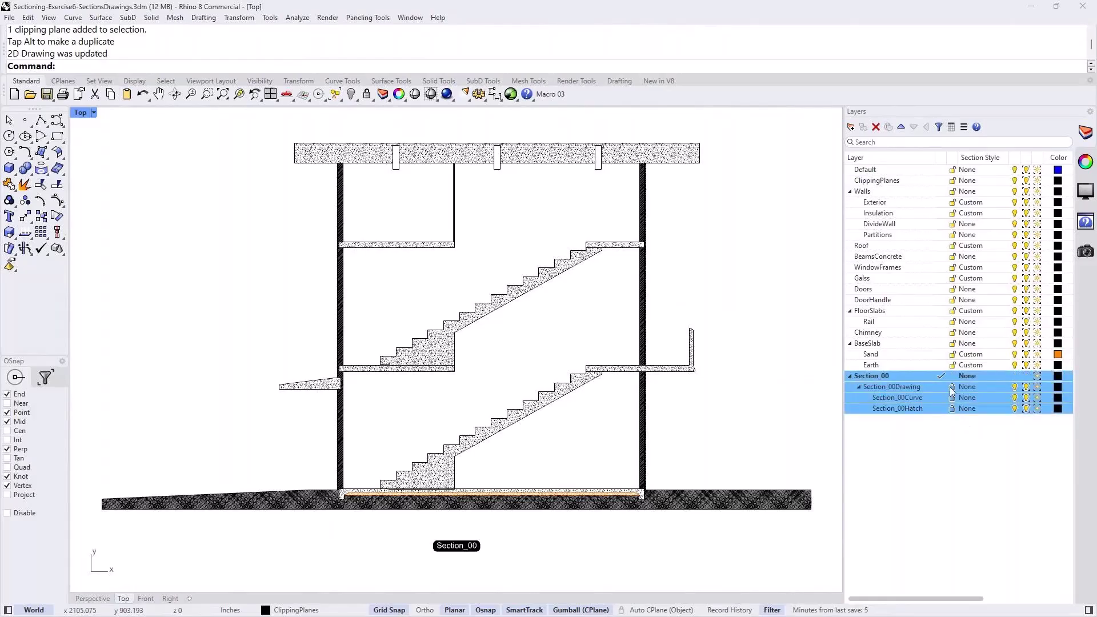
{"action": "left_click", "coordinate": [952, 387]}
{"action": "left_click", "coordinate": [834, 414]}
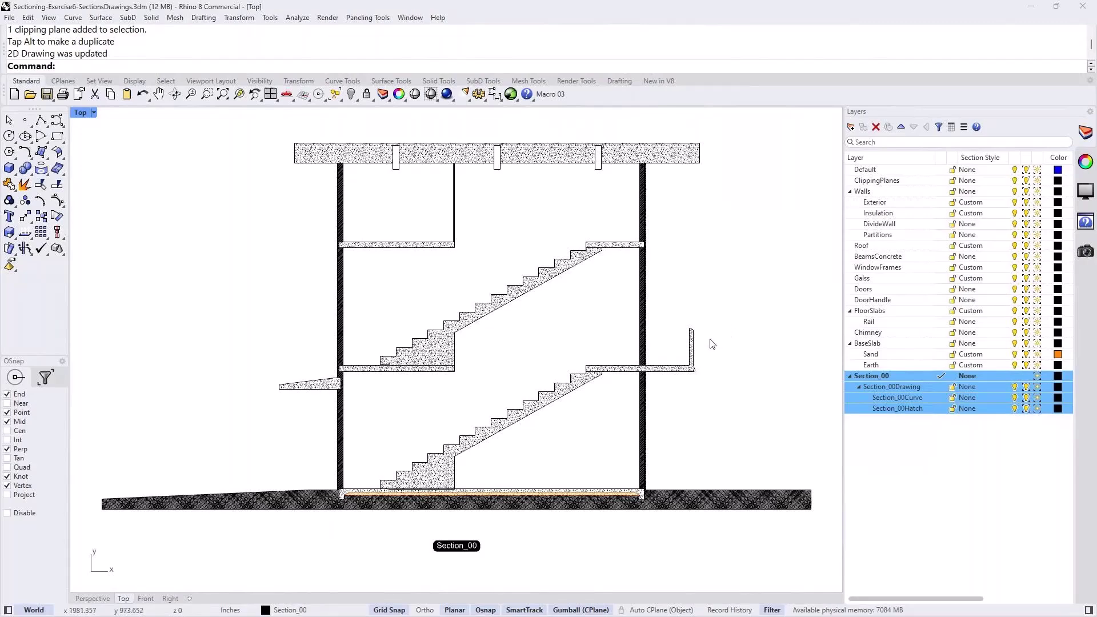
Select in turn the balcony slab's outline, its hatch and the outline of the wall below, leaving nothing selected
{"action": "scroll", "coordinate": [668, 388], "scroll_direction": "up", "scroll_amount": 6}
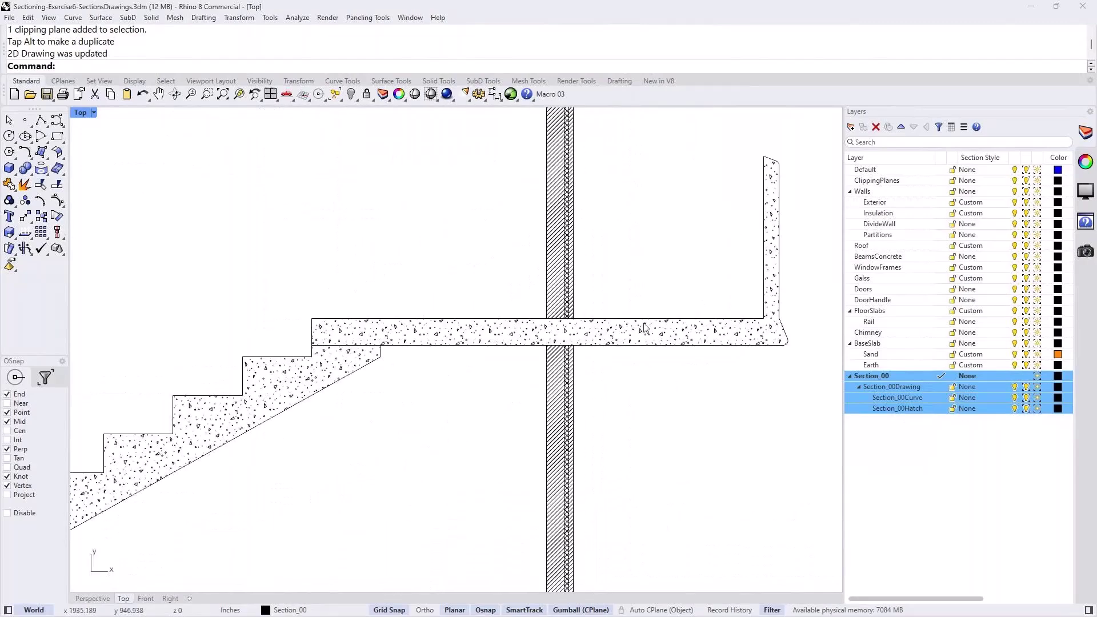
{"action": "left_click", "coordinate": [648, 323]}
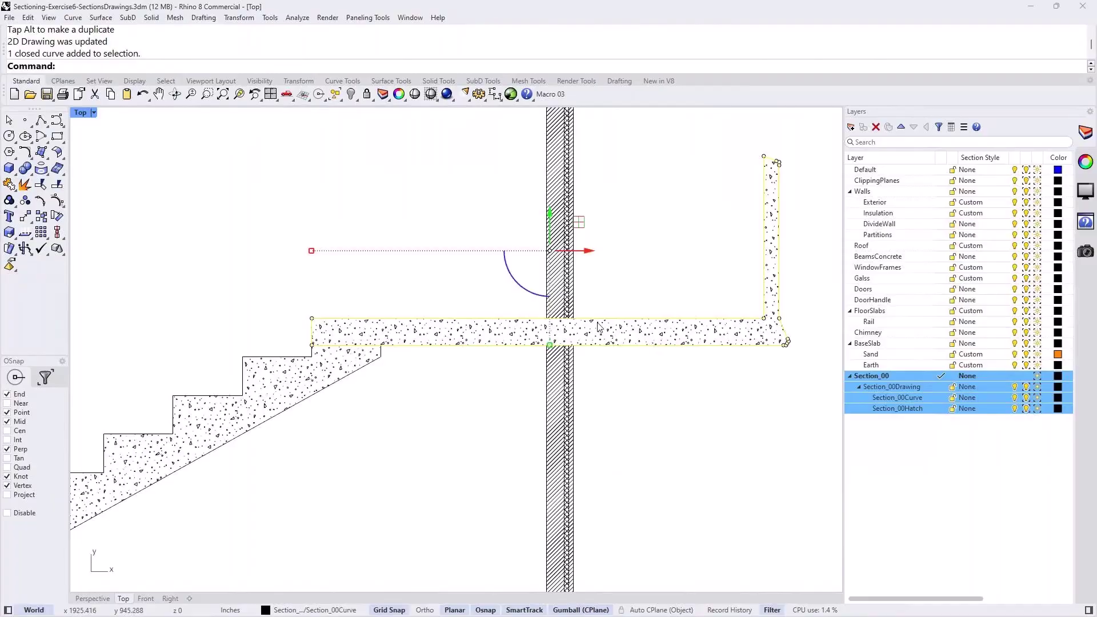
{"action": "left_click", "coordinate": [615, 337]}
{"action": "left_click", "coordinate": [572, 377]}
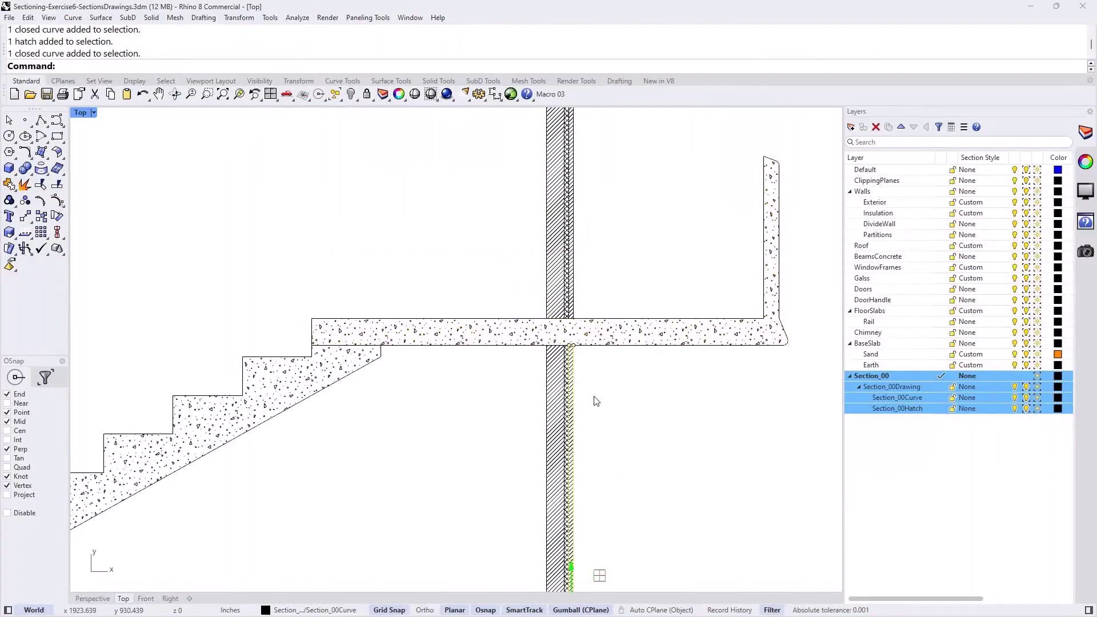
{"action": "left_click", "coordinate": [705, 379]}
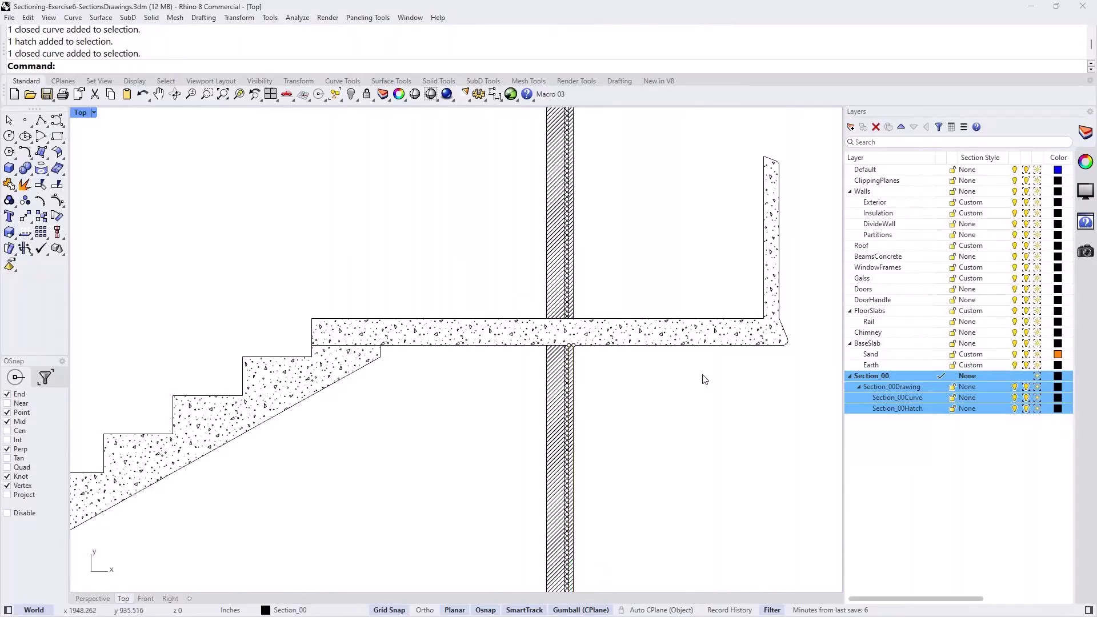
Make Default the current layer and lock Section_00 and all its sublayers again
{"action": "left_click", "coordinate": [952, 408]}
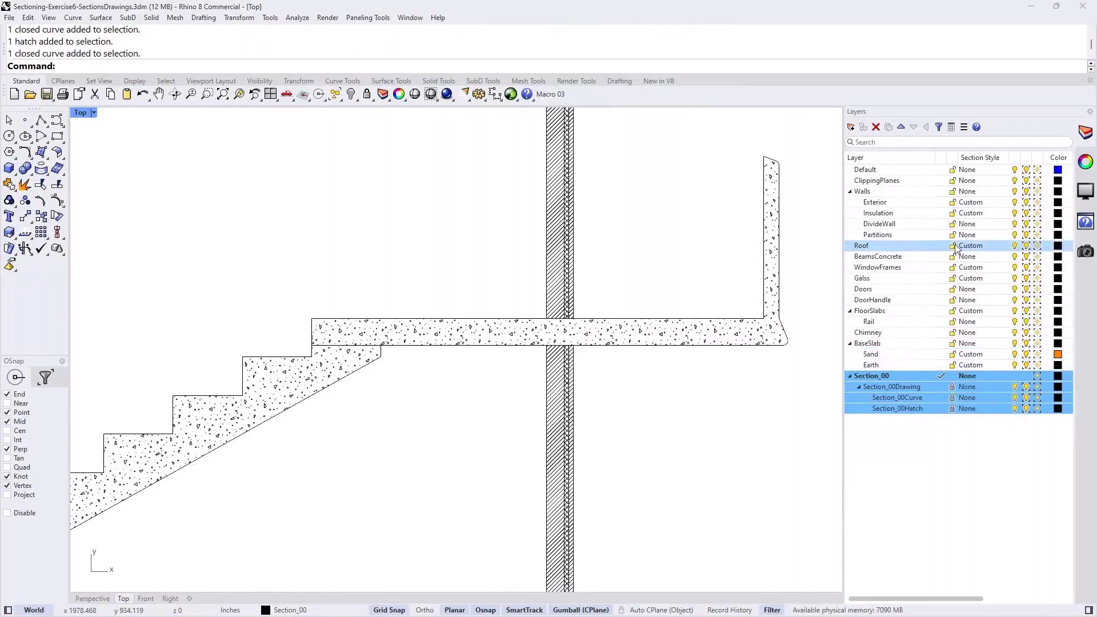
{"action": "left_click", "coordinate": [940, 170]}
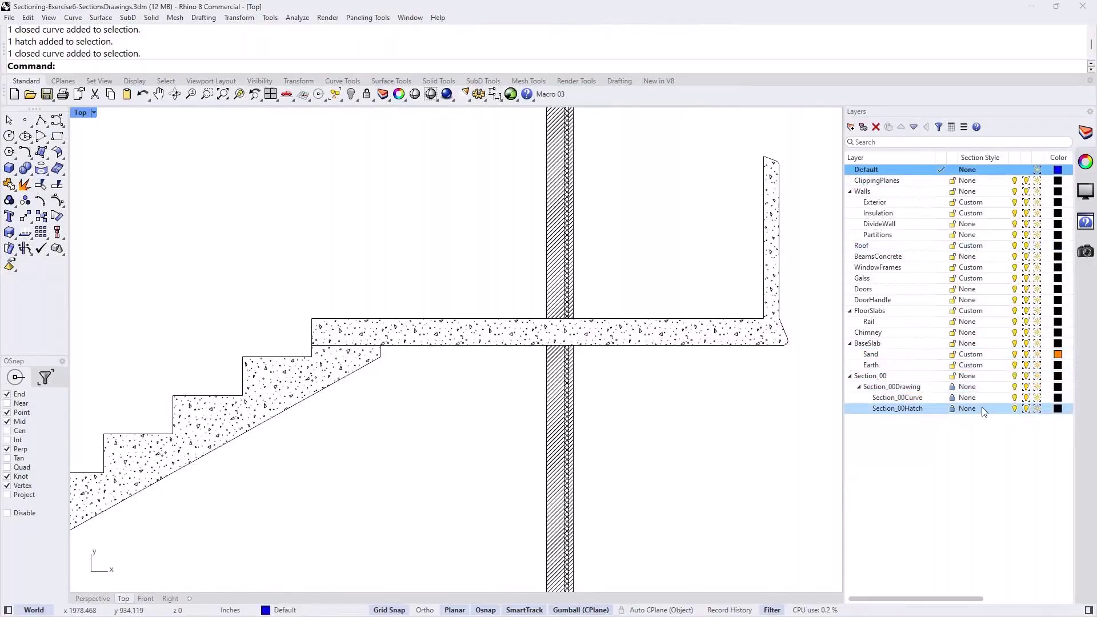
{"action": "left_click", "coordinate": [960, 376]}
{"action": "left_click", "coordinate": [951, 376]}
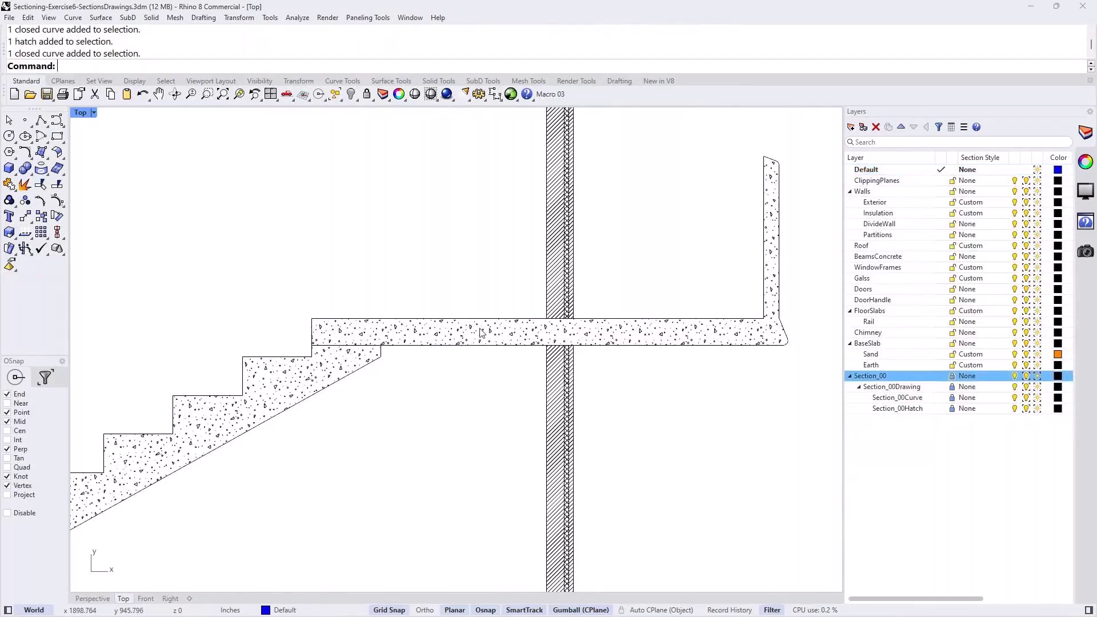
Create a new Letter landscape layout named Page 1, 11 x 8.5 inches, with no initial details
{"action": "scroll", "coordinate": [481, 333], "scroll_direction": "down", "scroll_amount": 6}
{"action": "mouse_move", "coordinate": [327, 312]}
{"action": "right_mouse_down"}
{"action": "mouse_move", "coordinate": [430, 346]}
{"action": "mouse_move", "coordinate": [465, 344]}
{"action": "right_mouse_up"}
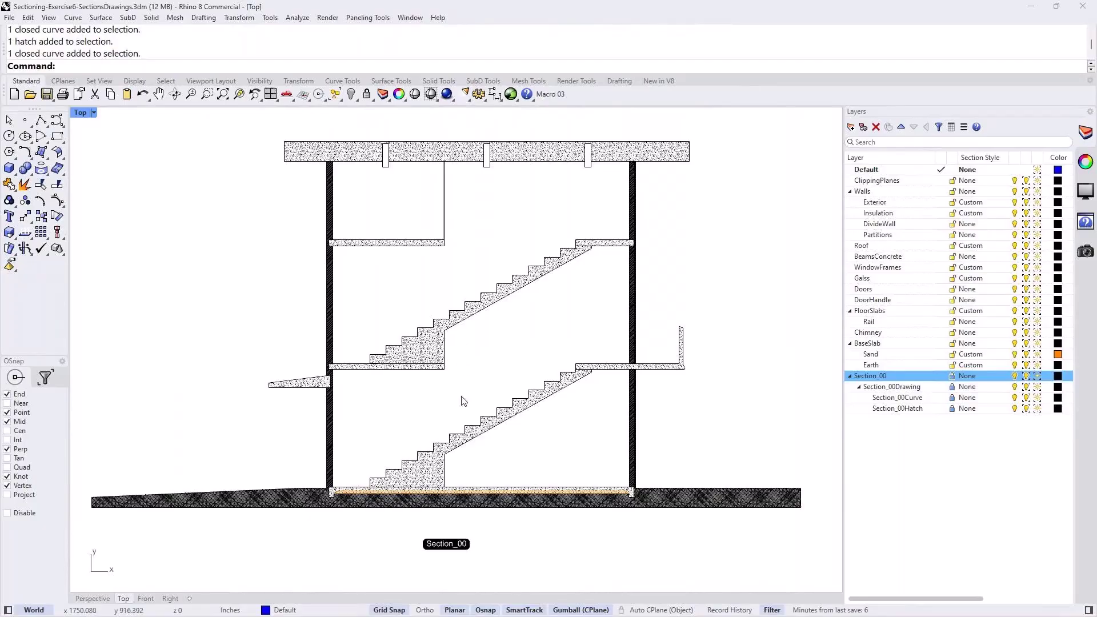
{"action": "left_click", "coordinate": [189, 599]}
{"action": "left_click", "coordinate": [238, 538]}
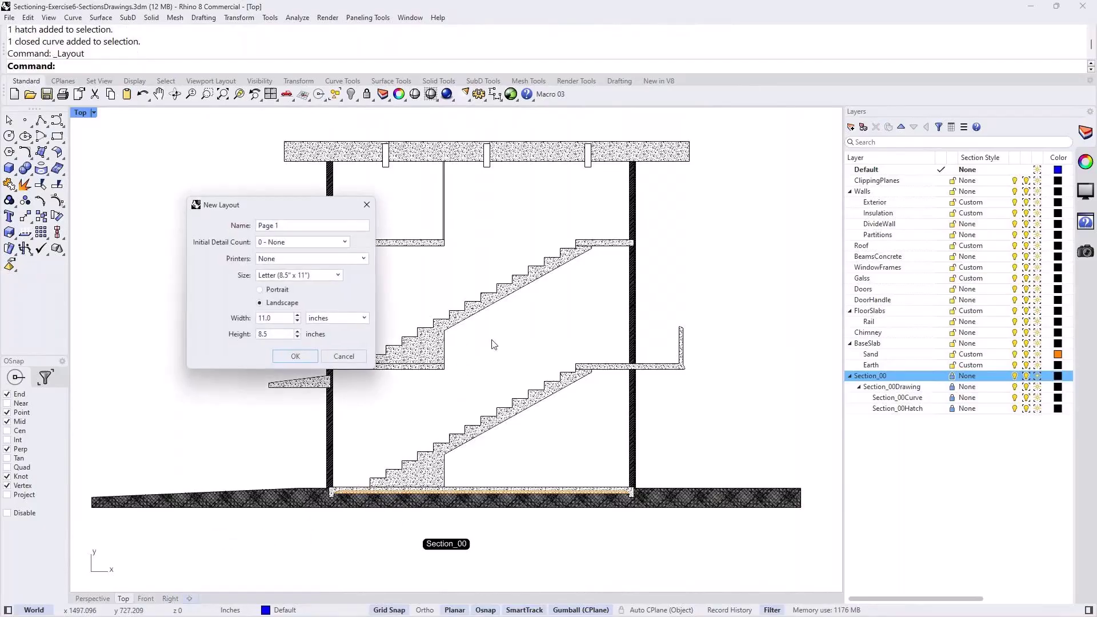
{"action": "left_click", "coordinate": [294, 356]}
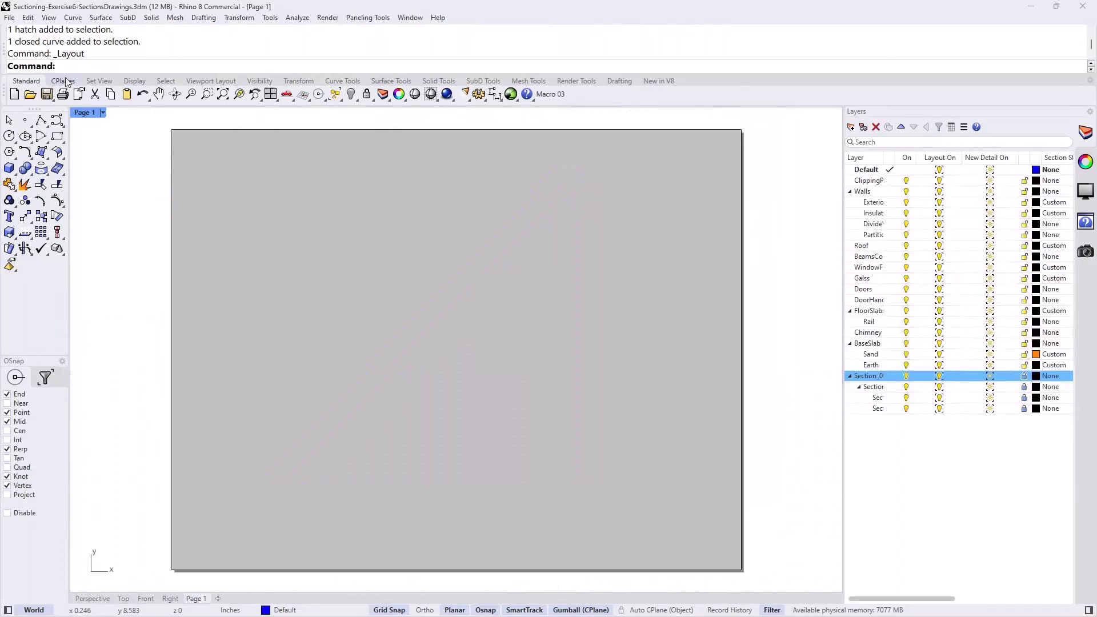
Add a detail about 7 x 6 inches with Top projection to the Page 1 layout, spanning from (3, 7) to (10, 1)
{"action": "left_click", "coordinate": [103, 113]}
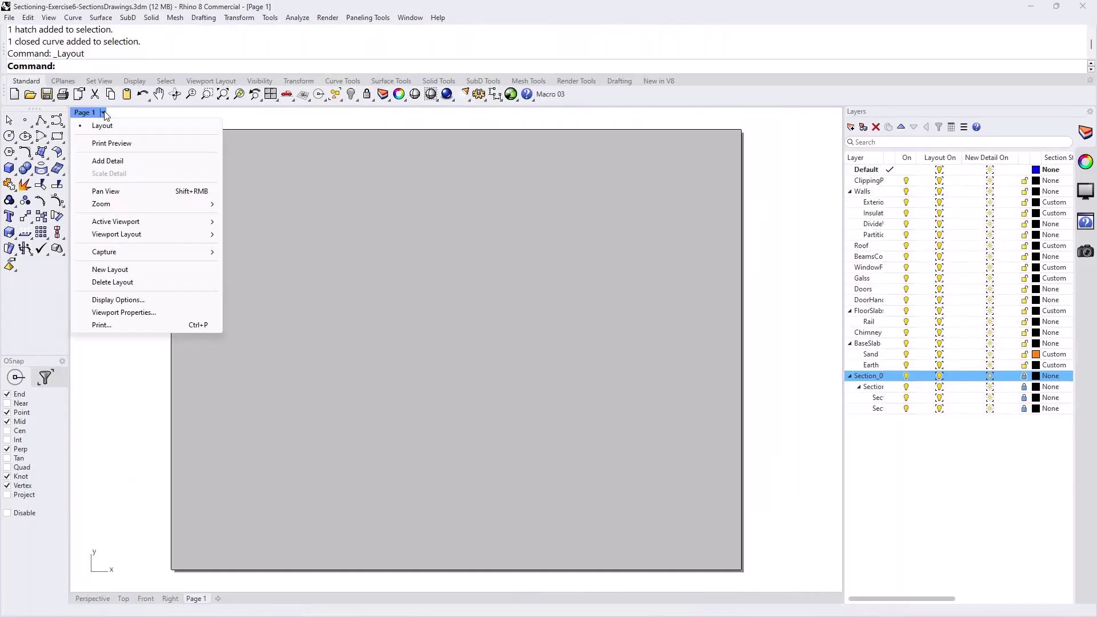
{"action": "left_click", "coordinate": [98, 164]}
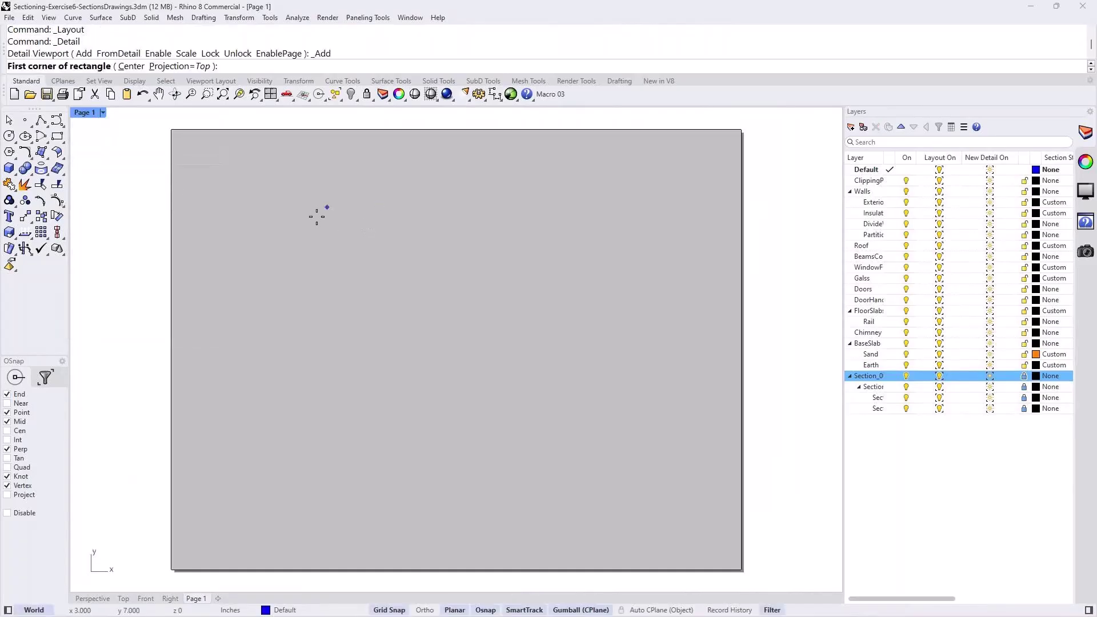
{"action": "left_click", "coordinate": [326, 206]}
{"action": "left_click", "coordinate": [668, 509]}
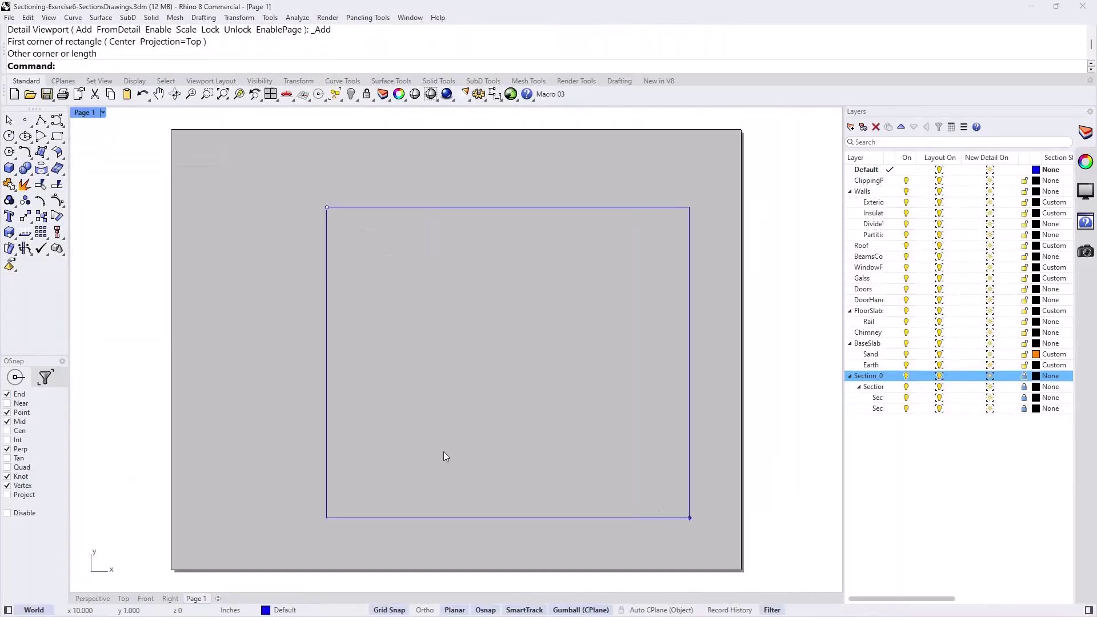
Activate the new detail and fit the Section_00 drawing so it fills the detail's frame
{"action": "double_click", "coordinate": [567, 324]}
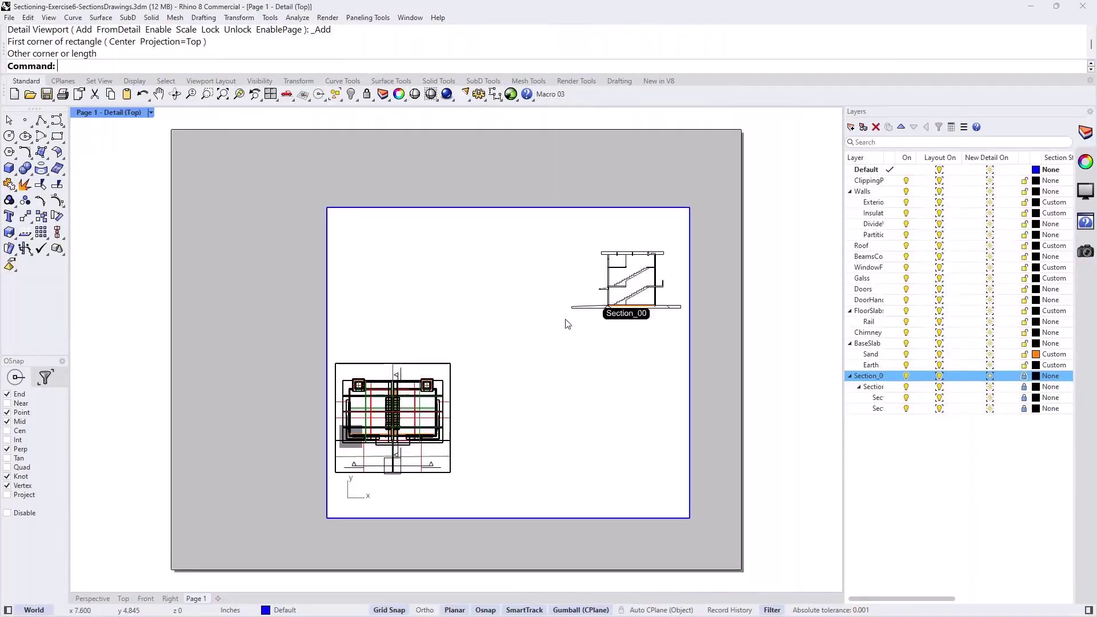
{"action": "right_click_drag", "start_coordinate": [625, 295], "coordinate": [478, 355]}
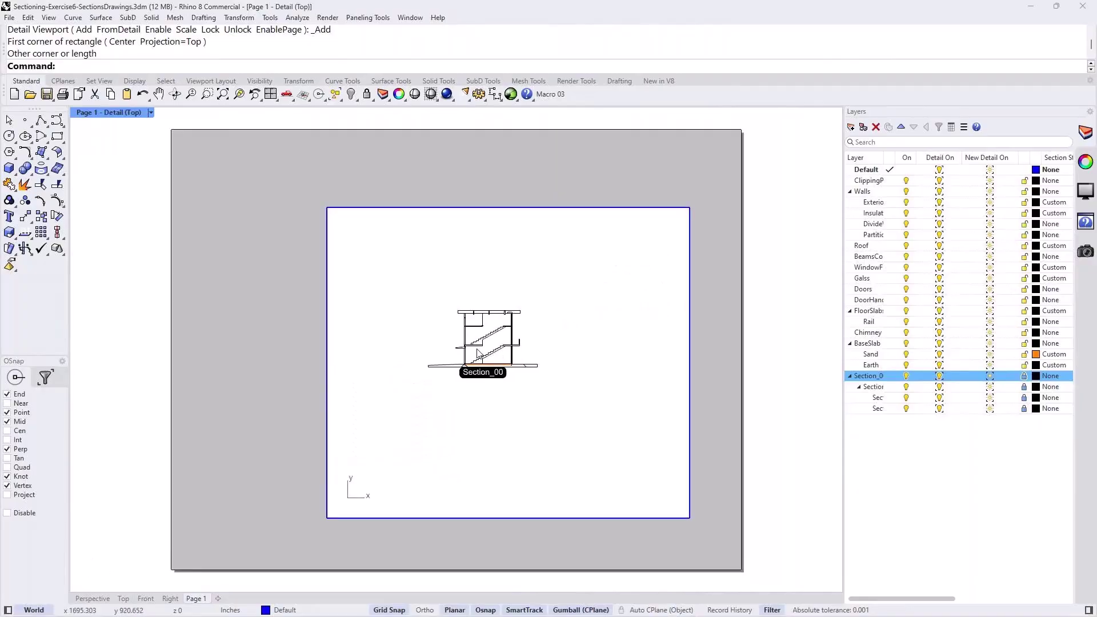
{"action": "scroll", "coordinate": [479, 353], "scroll_direction": "up", "scroll_amount": 3}
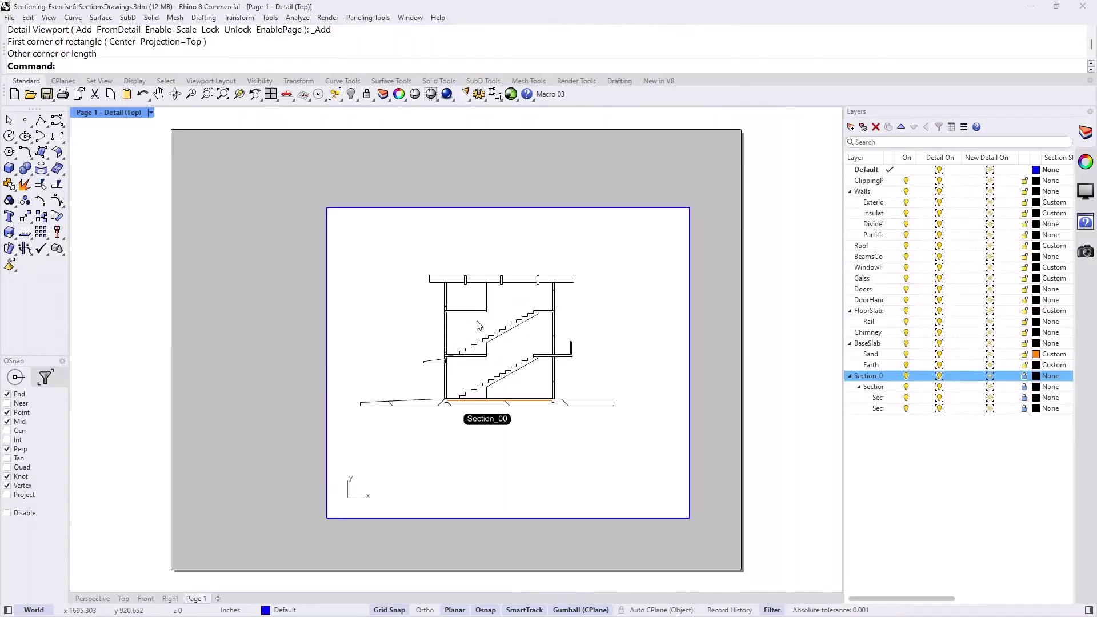
{"action": "scroll", "coordinate": [396, 343], "scroll_direction": "up", "scroll_amount": 1}
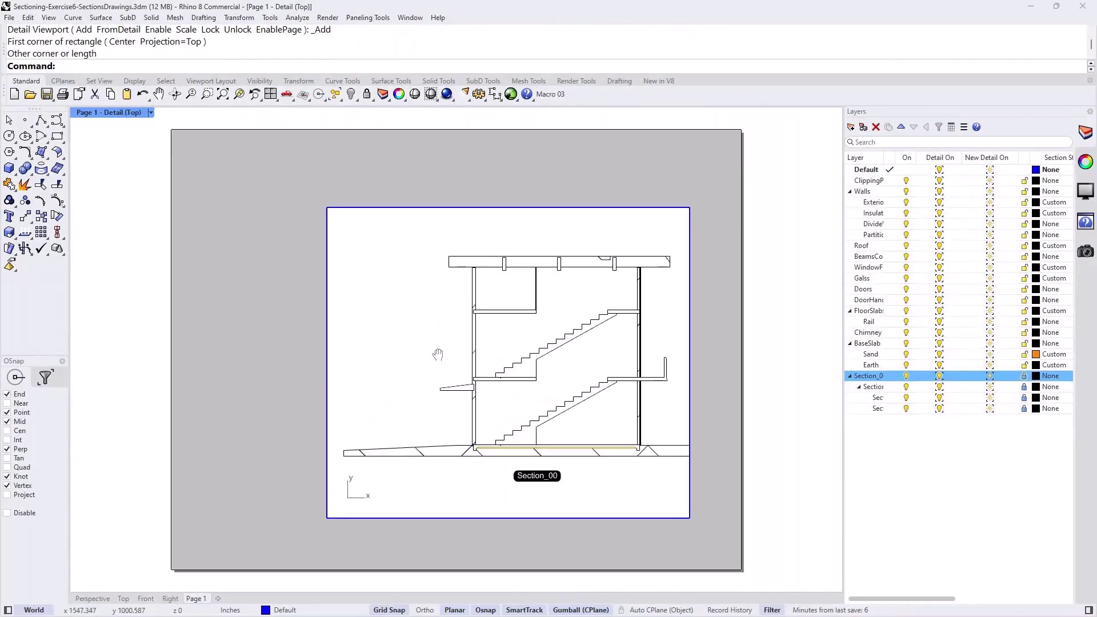
{"action": "scroll", "coordinate": [437, 354], "scroll_direction": "up", "scroll_amount": 3}
{"action": "right_click_drag", "start_coordinate": [436, 353], "coordinate": [422, 351]}
{"action": "key", "text": "Return"}
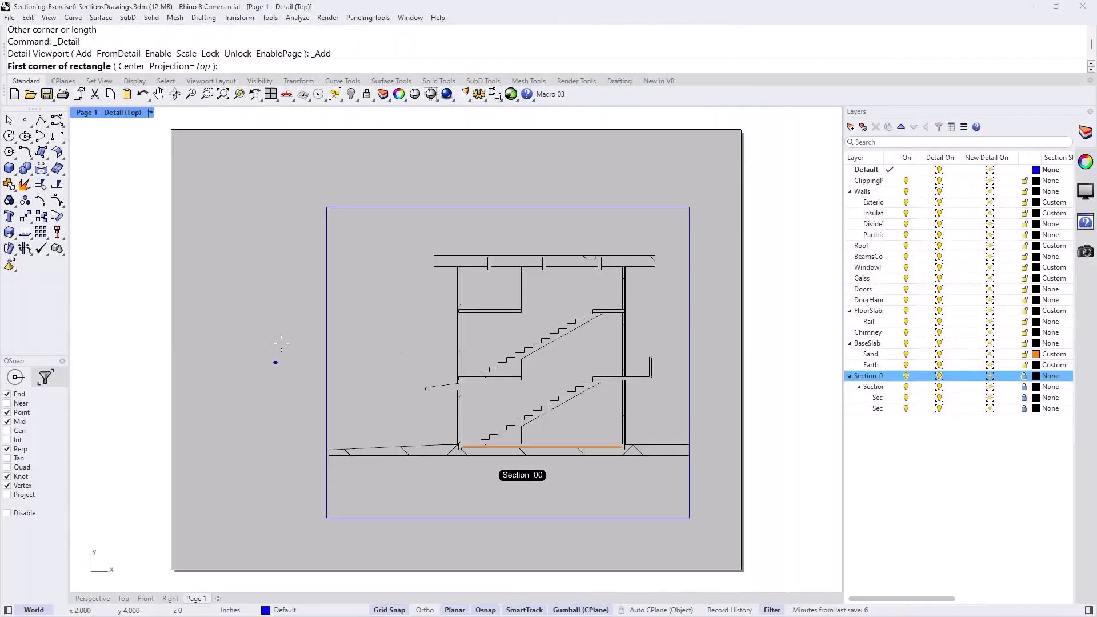
{"action": "key", "text": "Escape"}
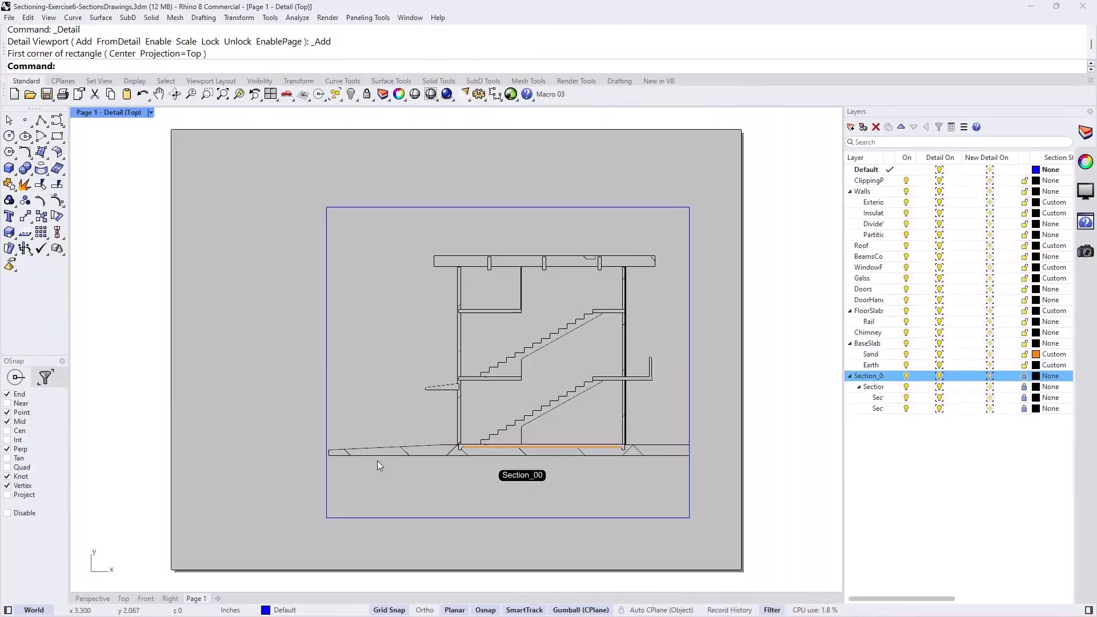
Collapse the Section_00 layer, hide it in model space only, and compare the Page 1 layer settings before returning to Perspective
{"action": "left_click", "coordinate": [92, 598]}
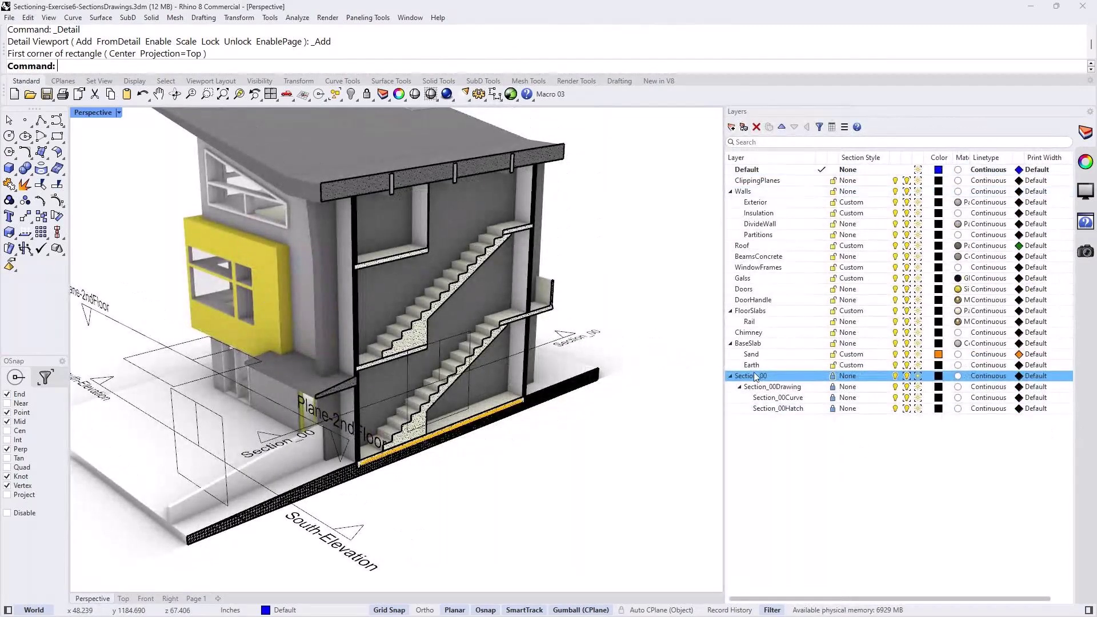
{"action": "left_click", "coordinate": [730, 377]}
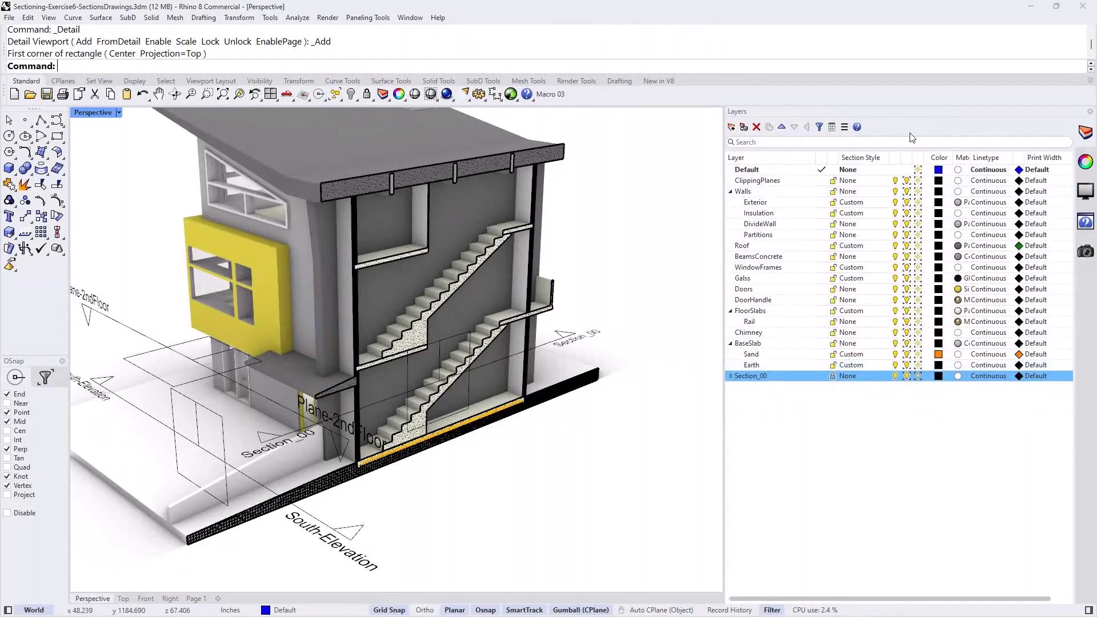
{"action": "left_click_drag", "start_coordinate": [900, 156], "coordinate": [971, 156]}
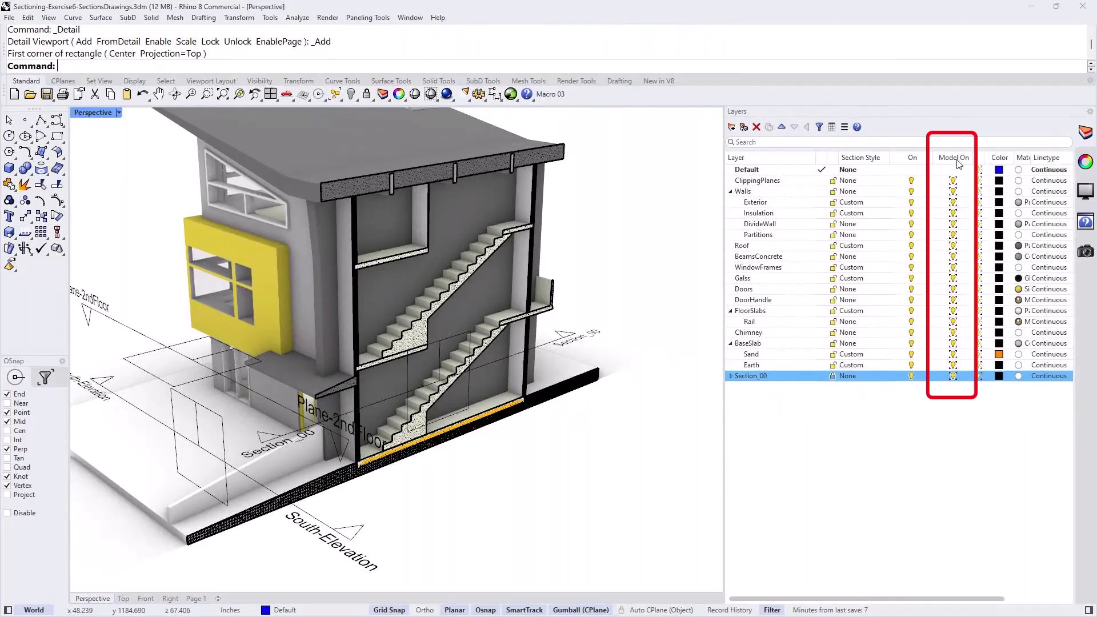
{"action": "left_click", "coordinate": [953, 377]}
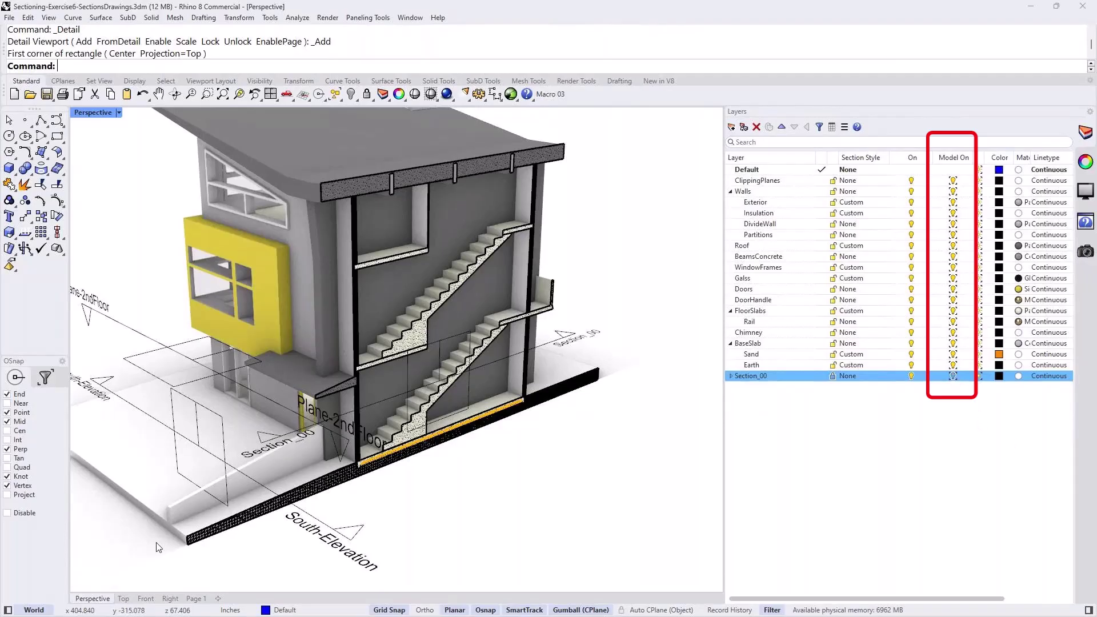
{"action": "left_click", "coordinate": [195, 598]}
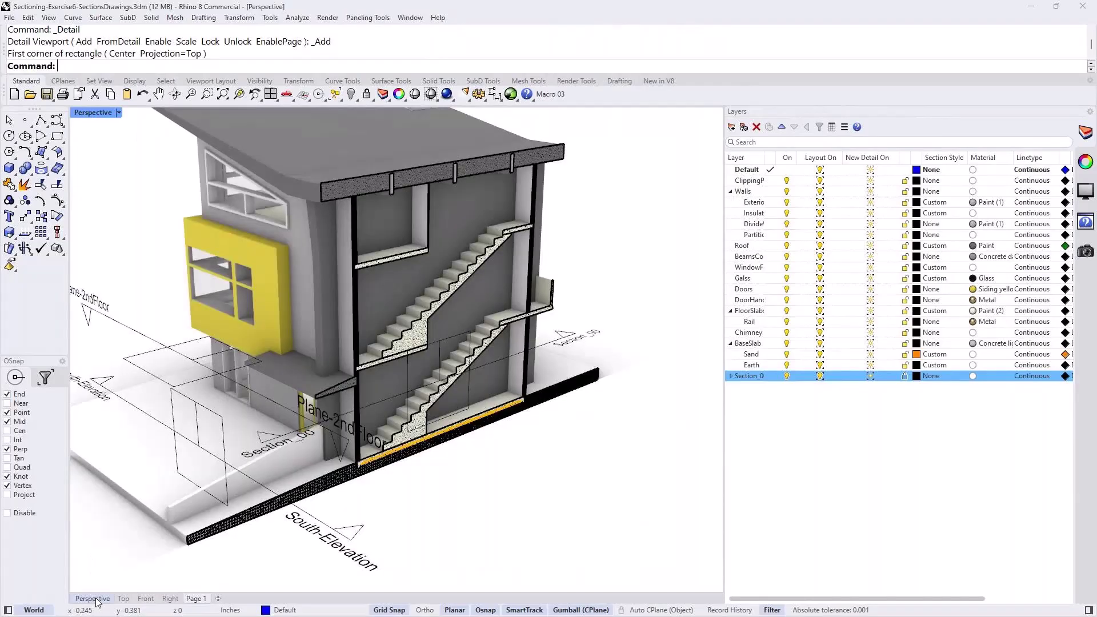
{"action": "left_click", "coordinate": [92, 598]}
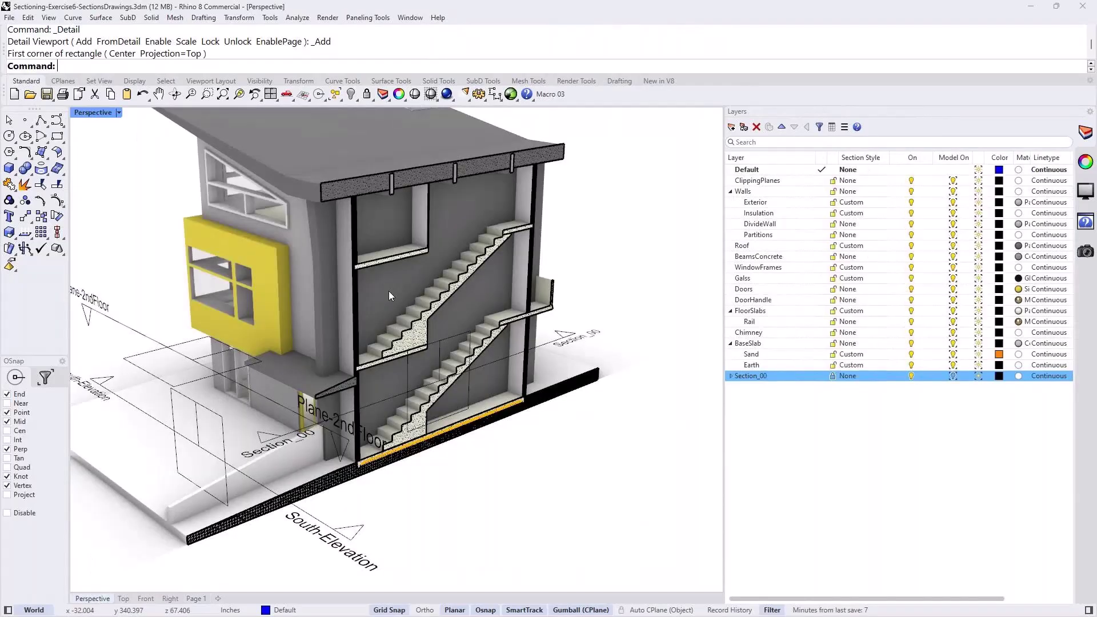
Restore the four-viewport arrangement and frame the Section_00 drawing in the Top viewport
{"action": "double_click", "coordinate": [97, 113]}
{"action": "left_click", "coordinate": [306, 216]}
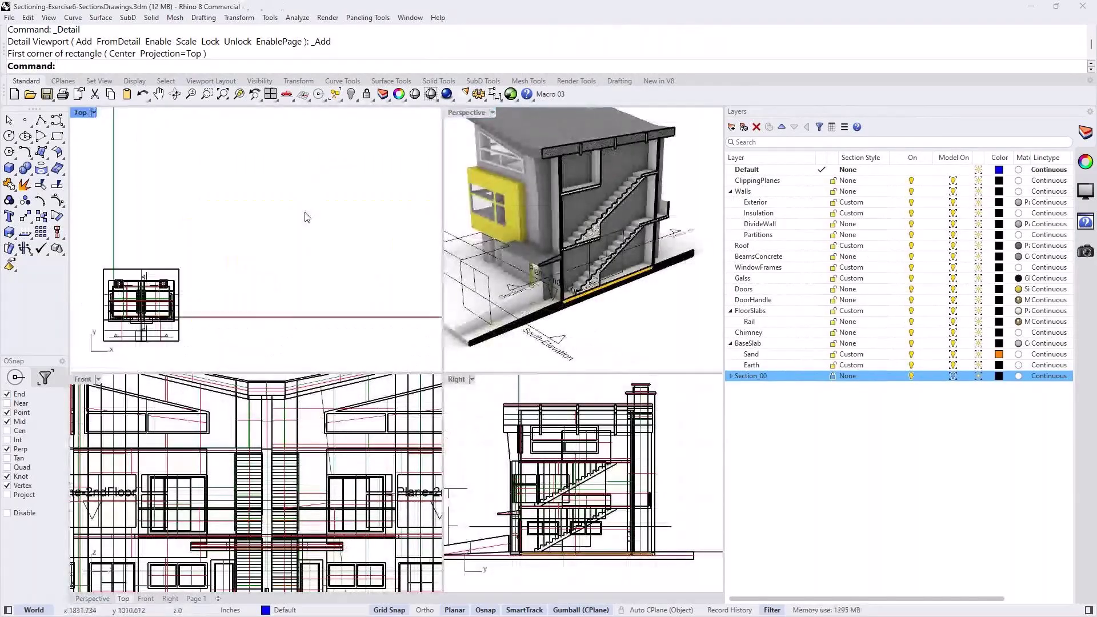
{"action": "right_click_drag", "start_coordinate": [218, 326], "coordinate": [267, 279]}
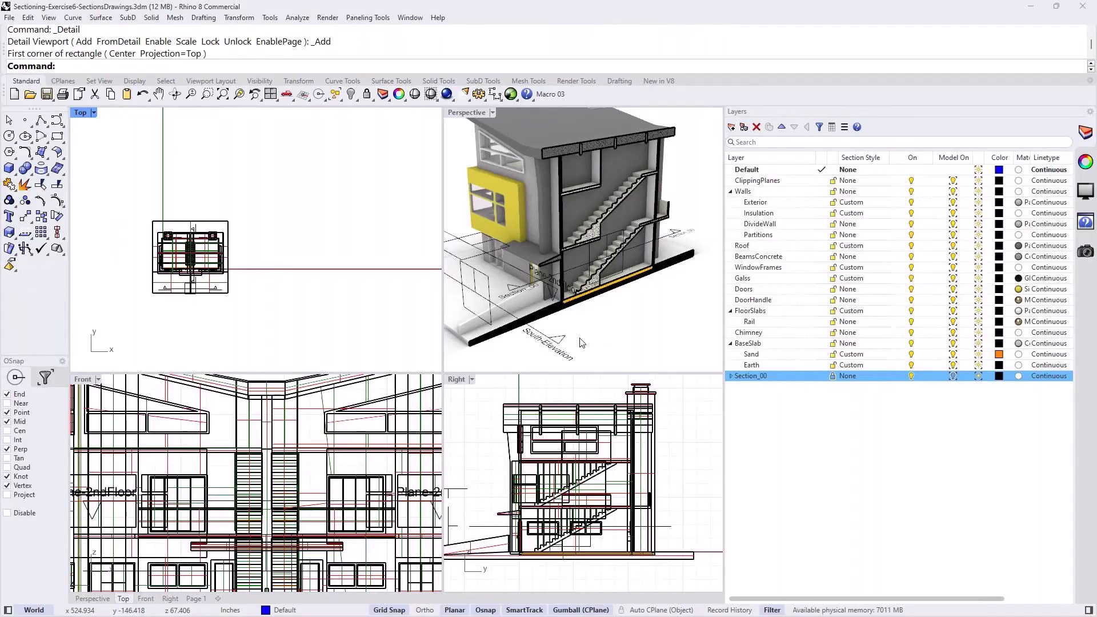
{"action": "scroll", "coordinate": [361, 175], "scroll_direction": "up", "scroll_amount": 5}
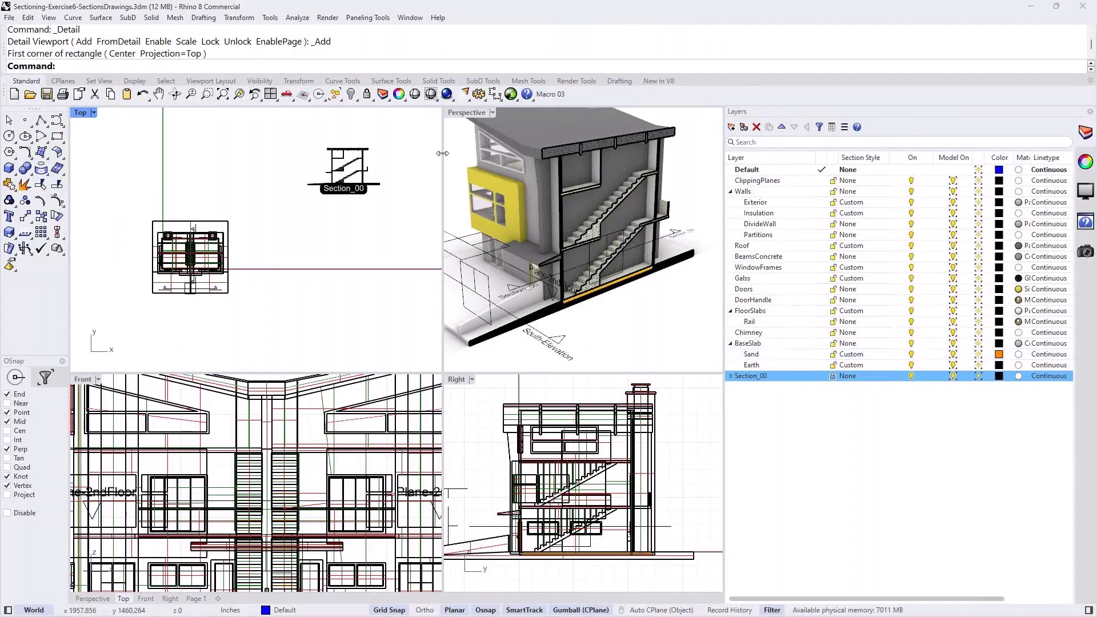
{"action": "scroll", "coordinate": [360, 175], "scroll_direction": "up", "scroll_amount": 4}
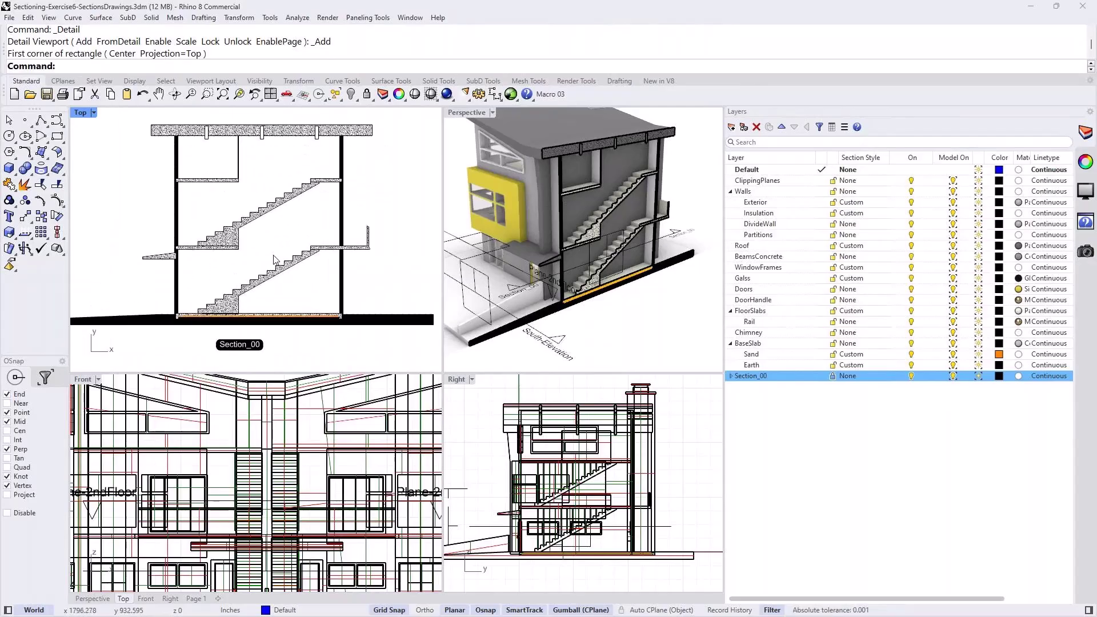
{"action": "scroll", "coordinate": [283, 253], "scroll_direction": "down", "scroll_amount": 2}
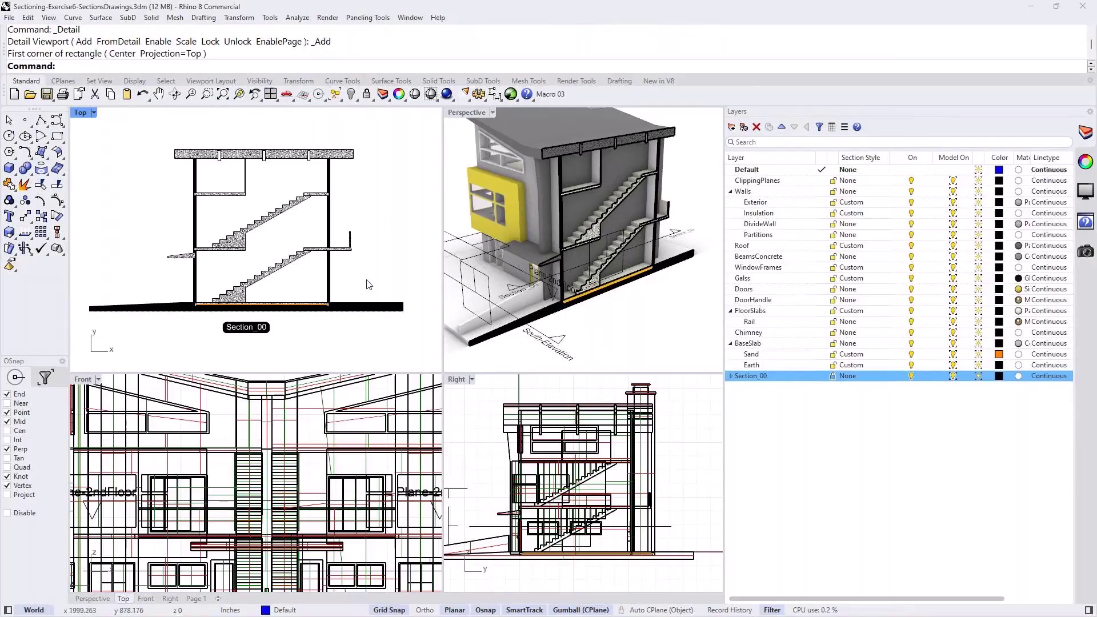
{"action": "left_click", "coordinate": [552, 343]}
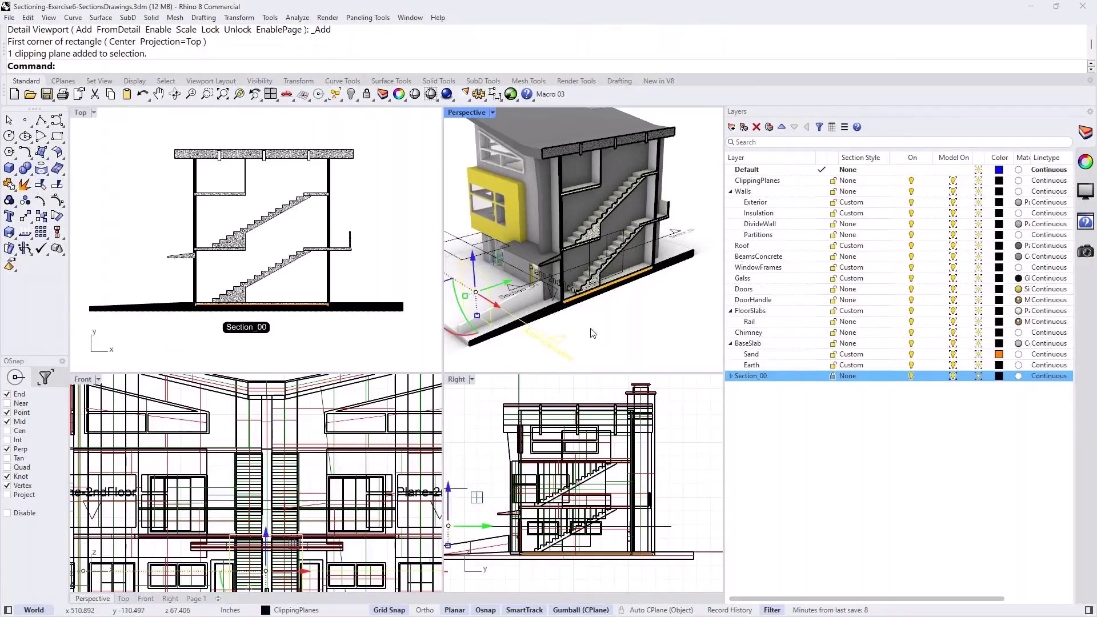
{"action": "right_click_drag", "start_coordinate": [588, 330], "coordinate": [559, 335]}
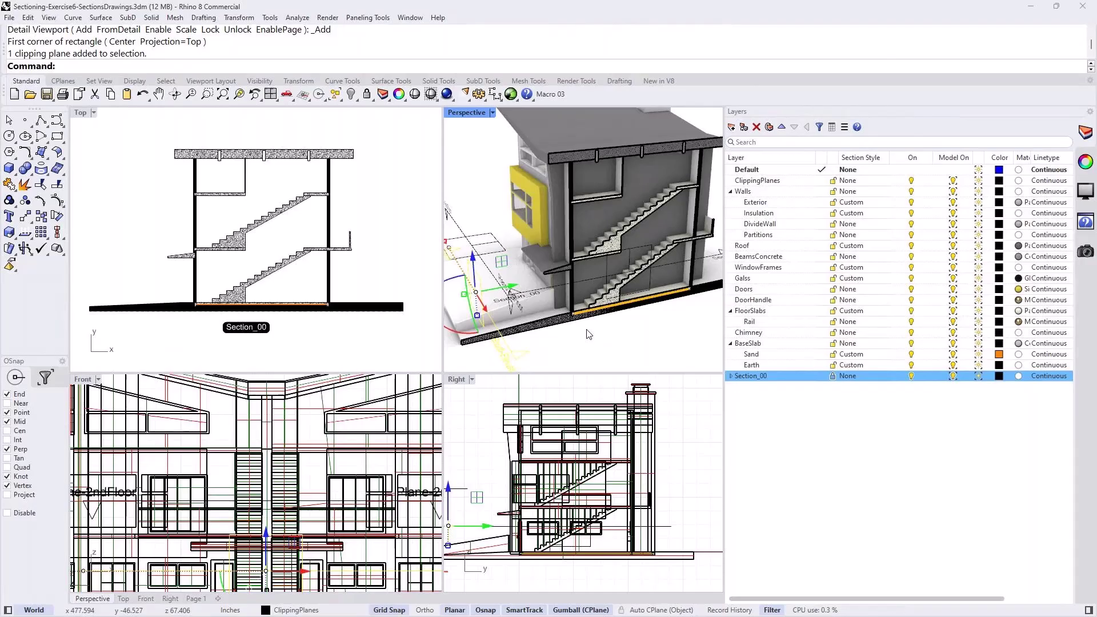
{"action": "double_click", "coordinate": [79, 113]}
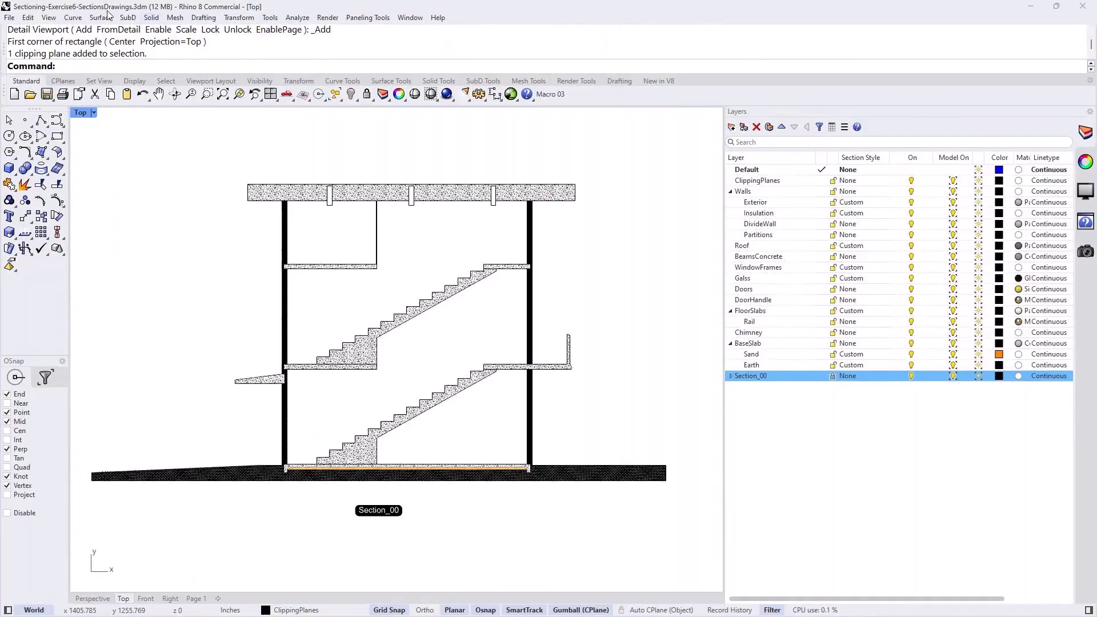
{"action": "left_click", "coordinate": [203, 18]}
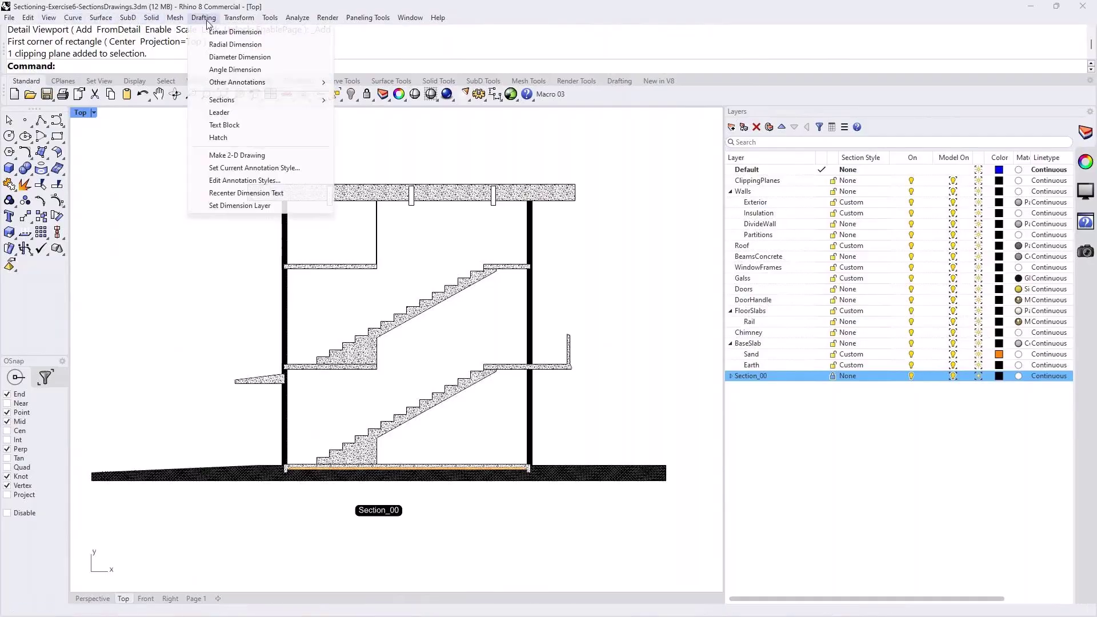
{"action": "mouse_move", "coordinate": [294, 102]}
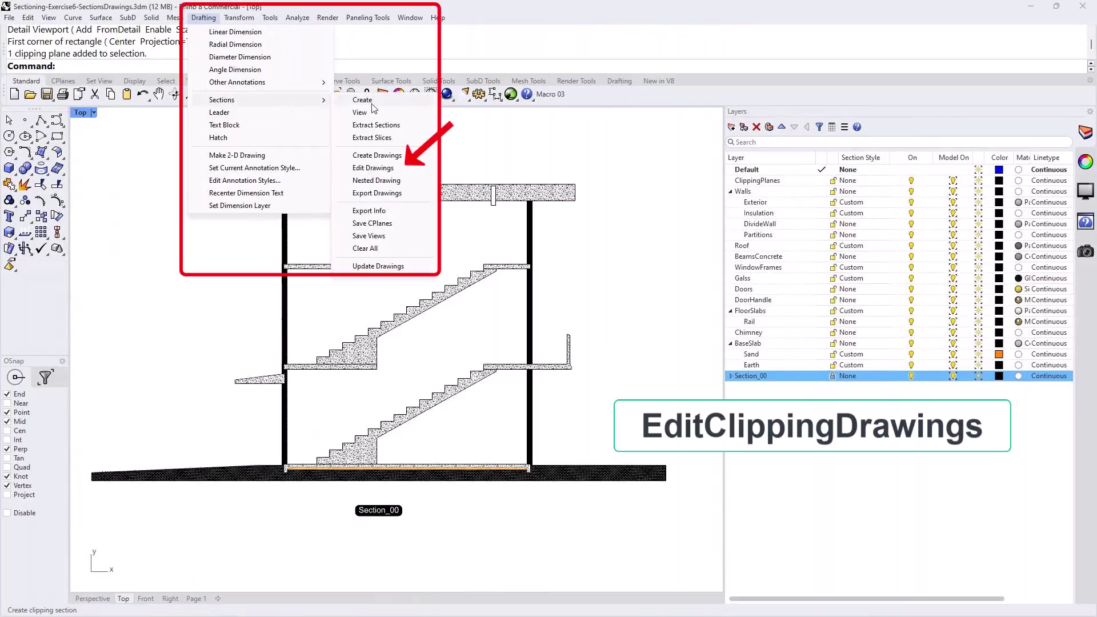
{"action": "left_click", "coordinate": [373, 168]}
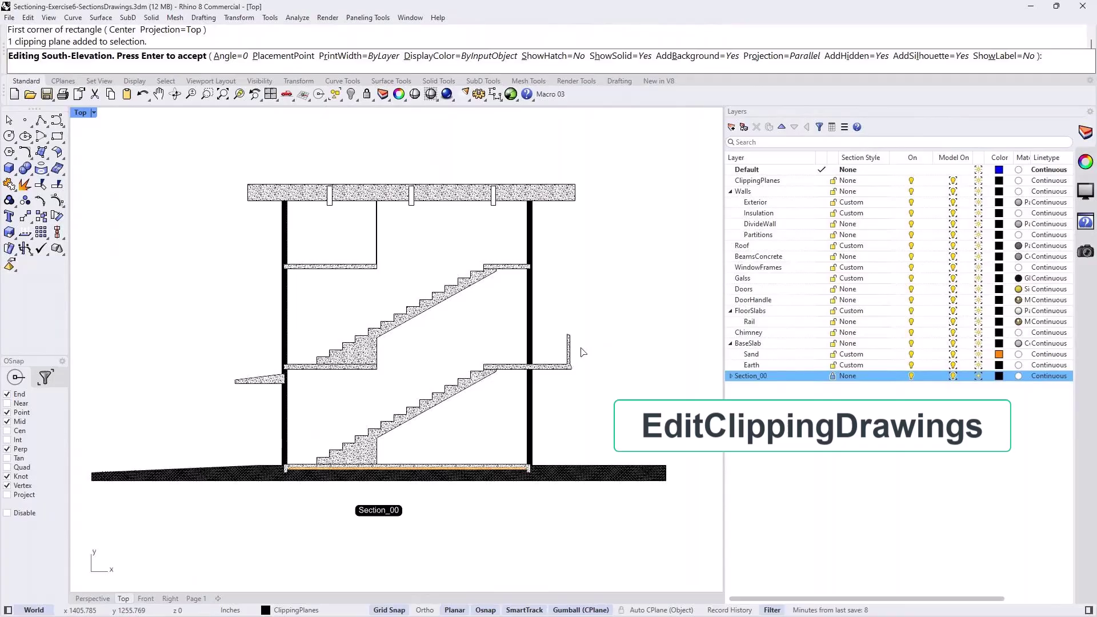
{"action": "key", "text": "Return"}
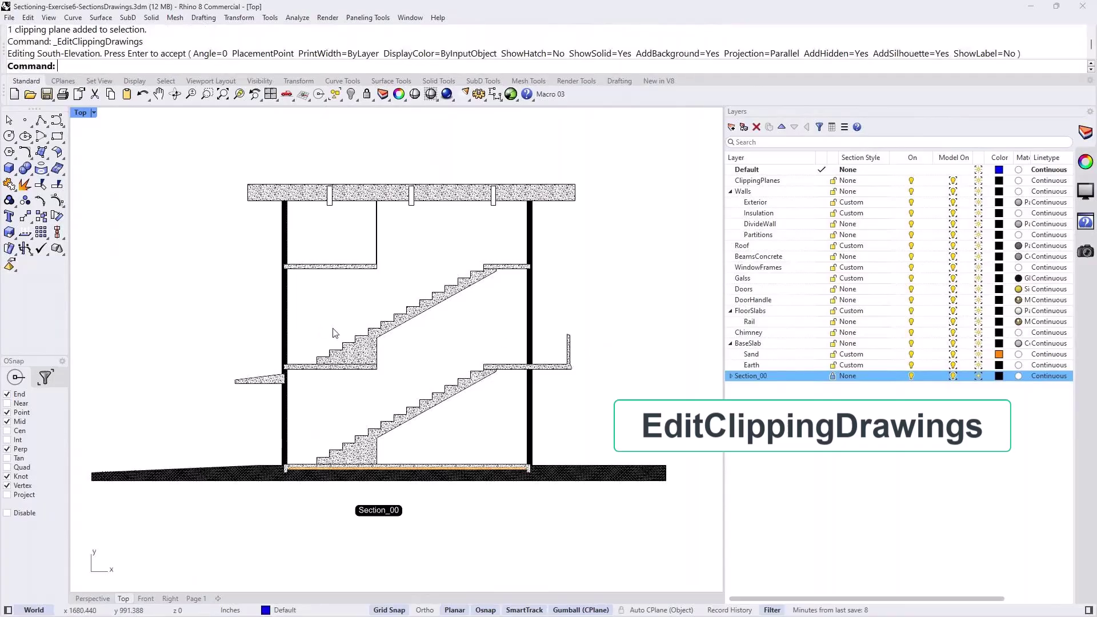
{"action": "double_click", "coordinate": [80, 112]}
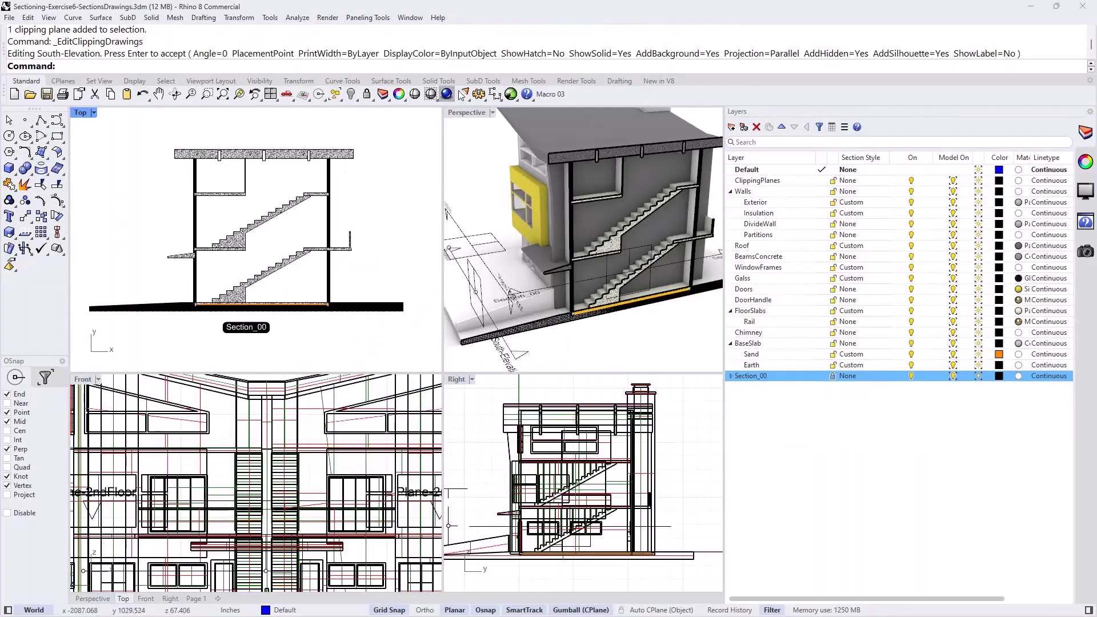
Edit the Section_00 clipping plane's drawing with AddBackground=Yes and AddHidden=Yes, and accept the options
{"action": "right_click", "coordinate": [446, 66]}
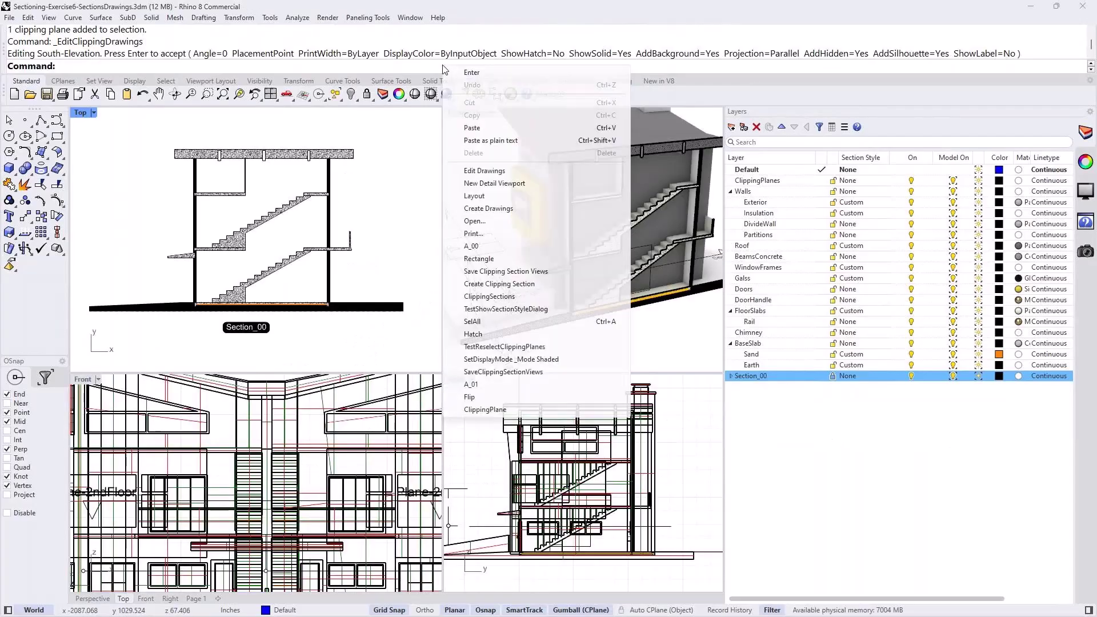
{"action": "left_click", "coordinate": [489, 171]}
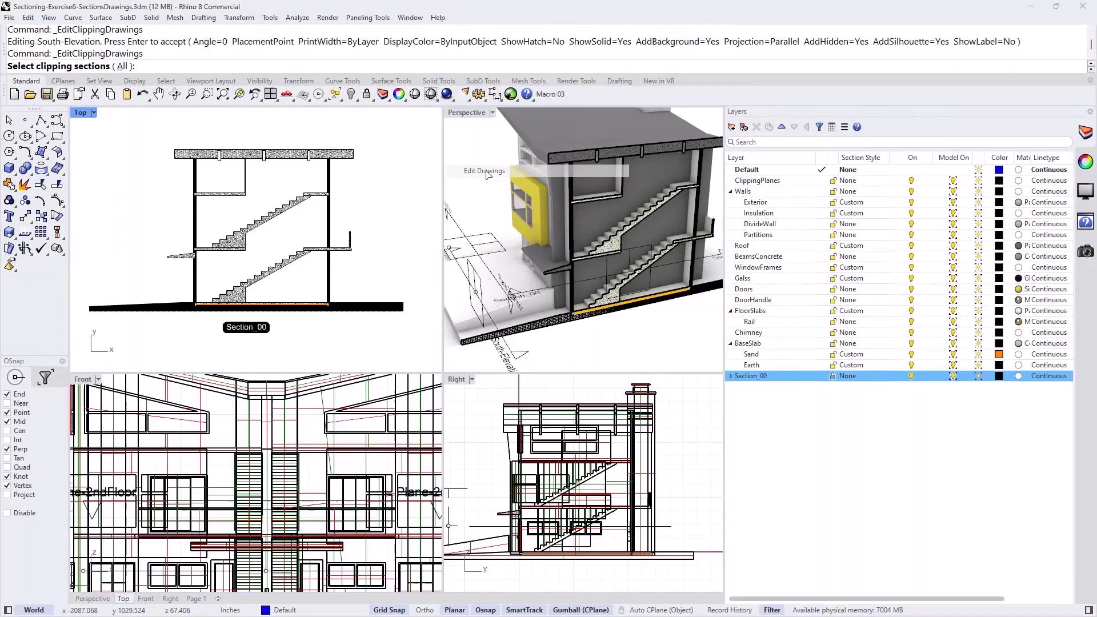
{"action": "left_click", "coordinate": [544, 293]}
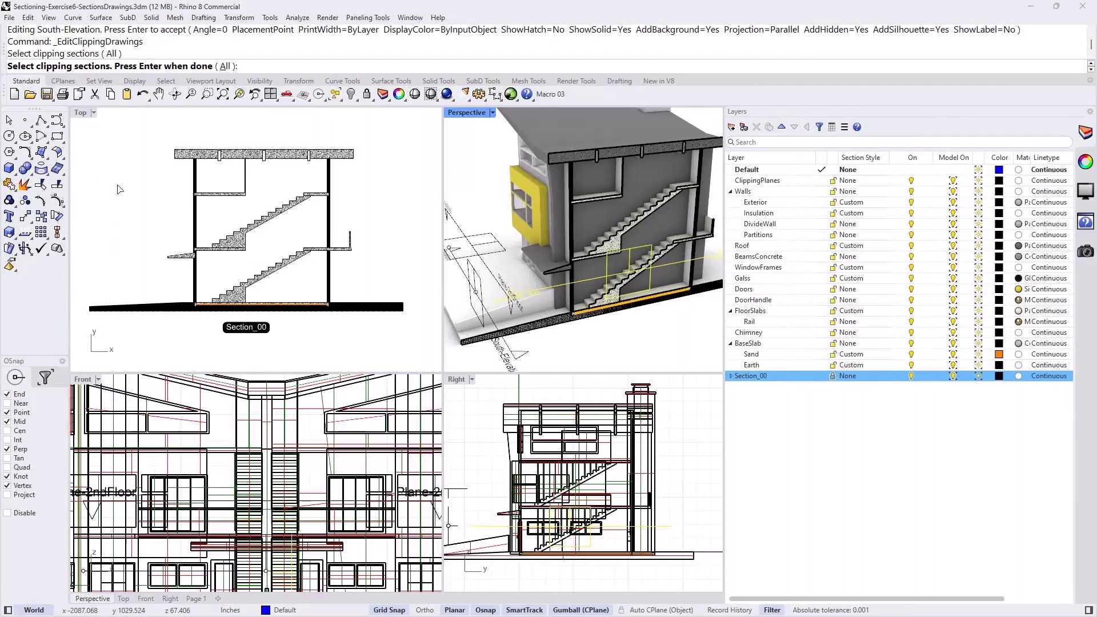
{"action": "right_click", "coordinate": [136, 186]}
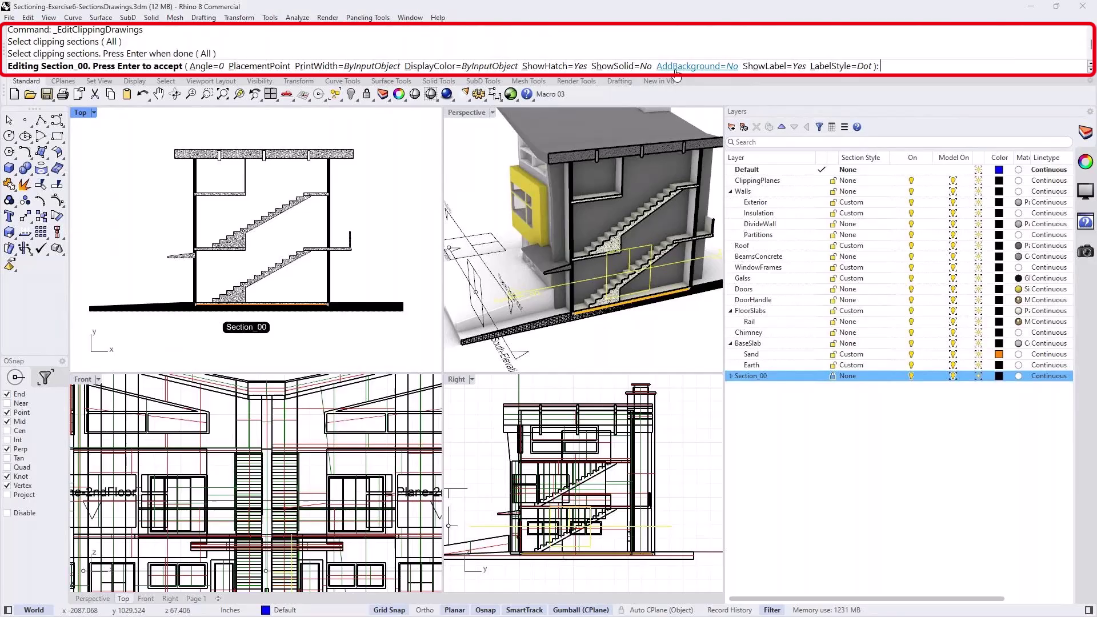
{"action": "left_click", "coordinate": [679, 67]}
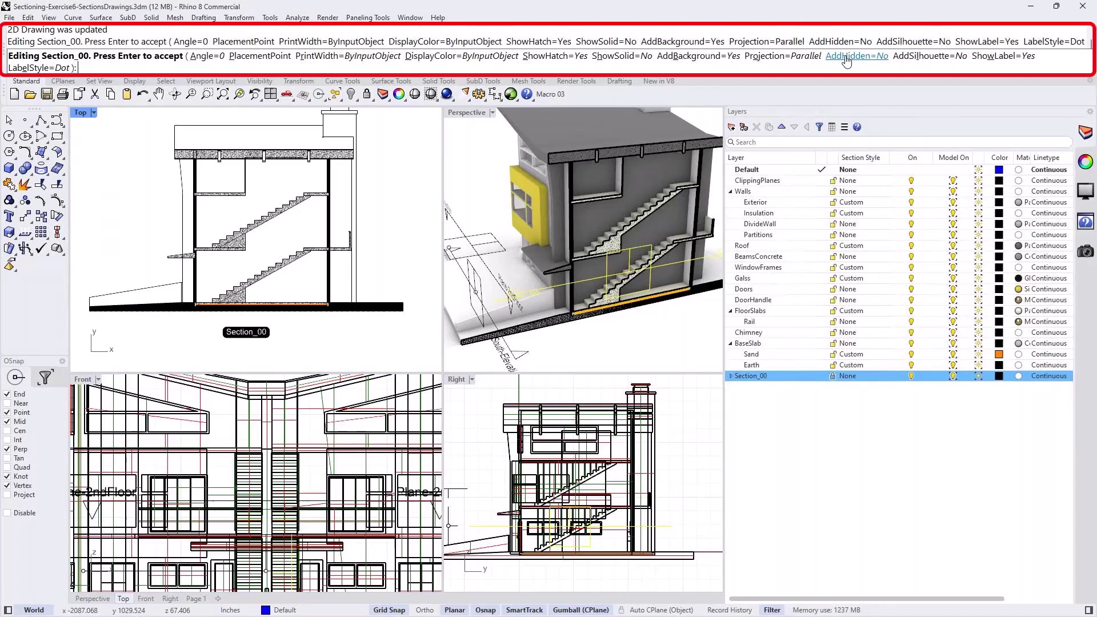
{"action": "left_click", "coordinate": [846, 56]}
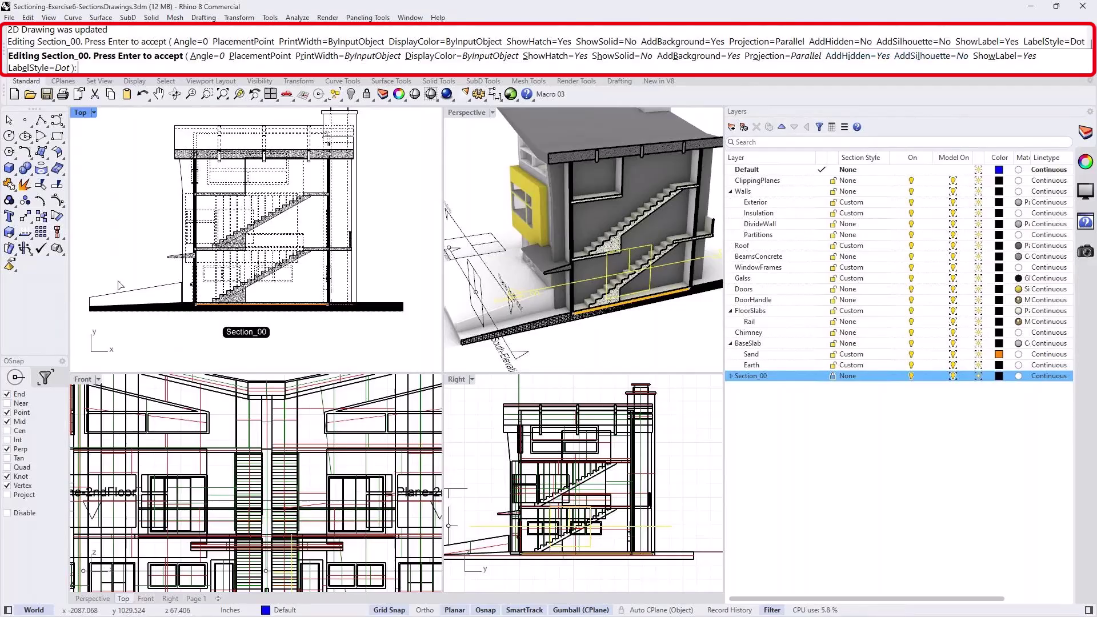
{"action": "key", "text": "Return"}
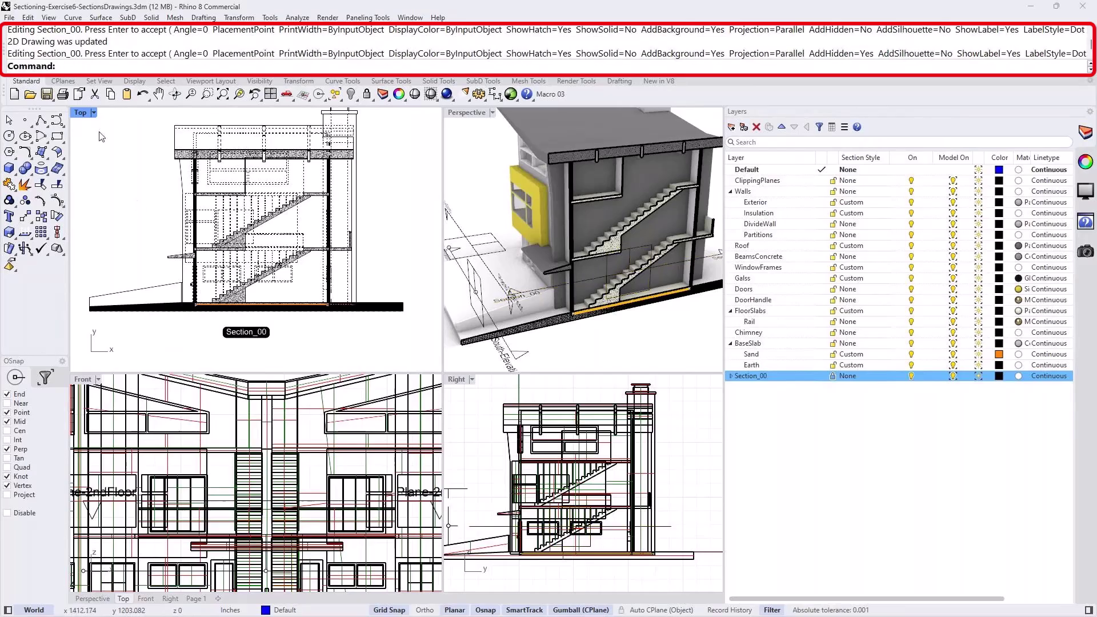
Maximize the Top viewport, center the Section_00 drawing, and expand the Section_00 layer to list its sublayers
{"action": "double_click", "coordinate": [79, 113]}
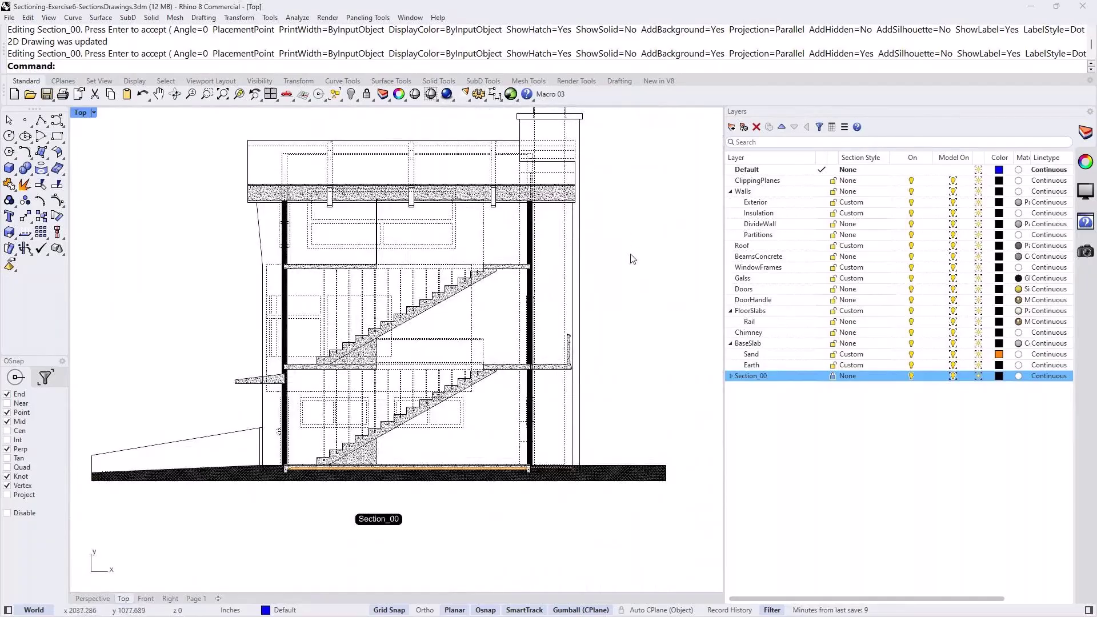
{"action": "right_click_drag", "start_coordinate": [629, 254], "coordinate": [640, 301]}
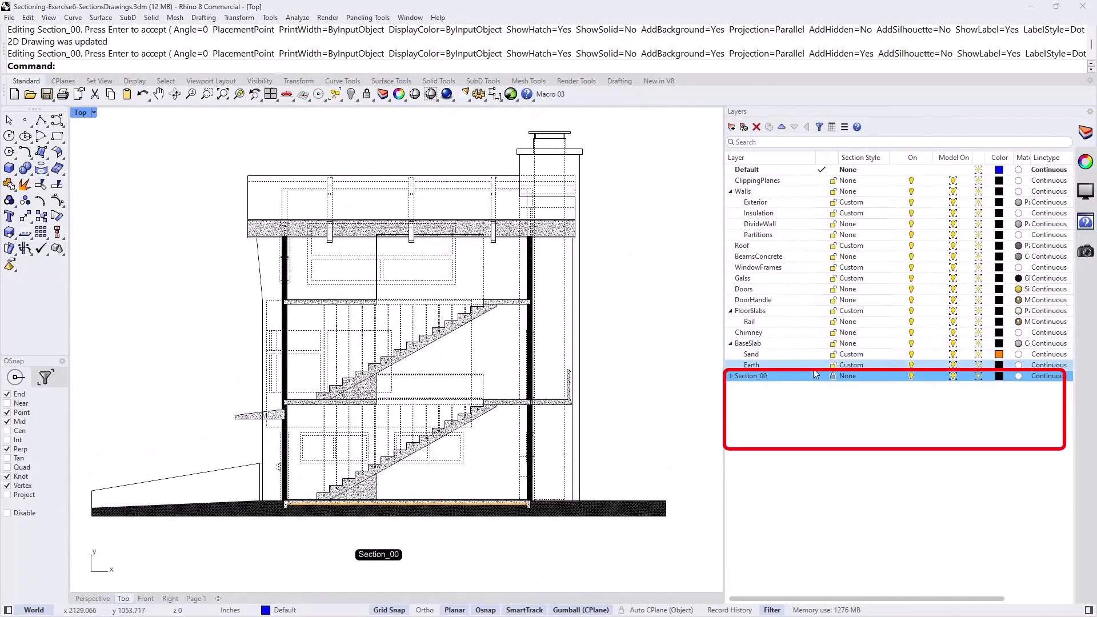
{"action": "left_click", "coordinate": [731, 376]}
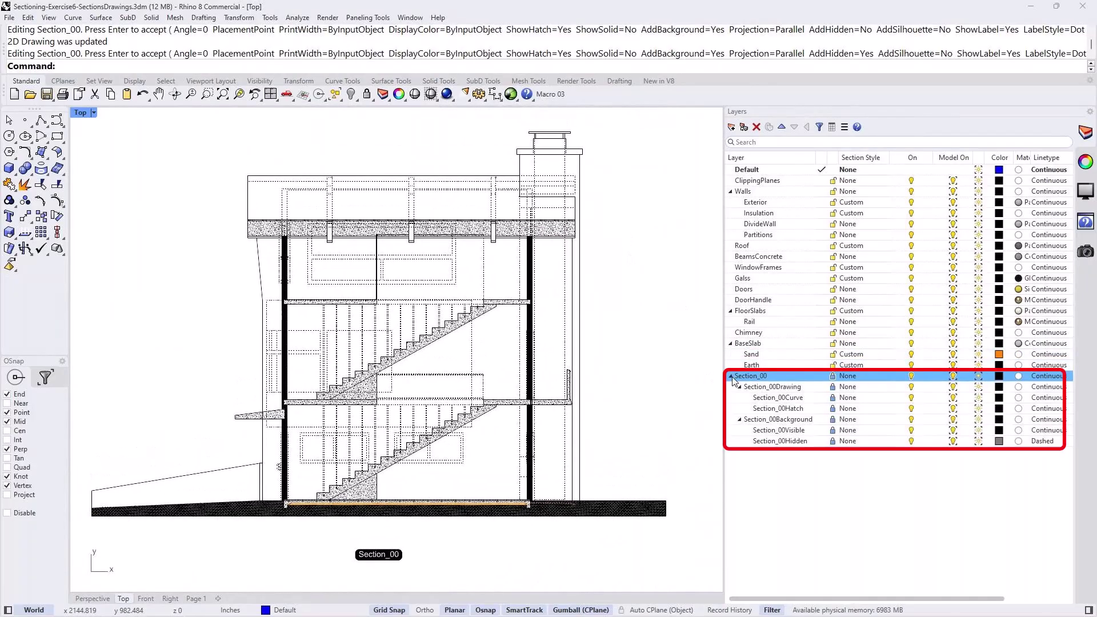
Switch the Section_00Background layer off and back on to check which linework it controls
{"action": "left_click", "coordinate": [777, 422]}
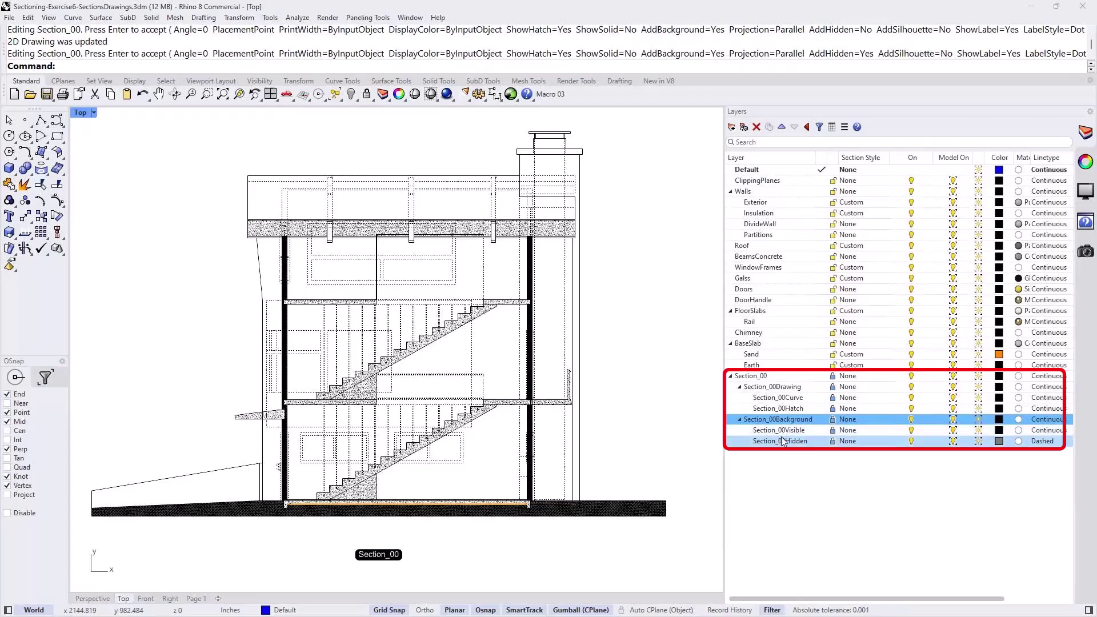
{"action": "left_click", "coordinate": [912, 421]}
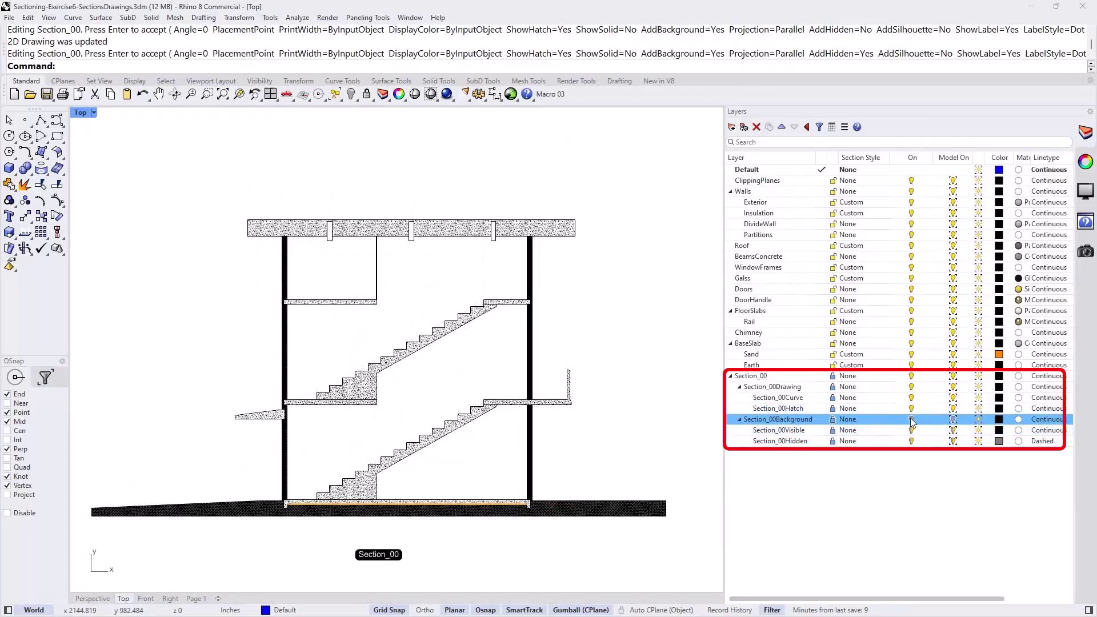
{"action": "left_click", "coordinate": [911, 420]}
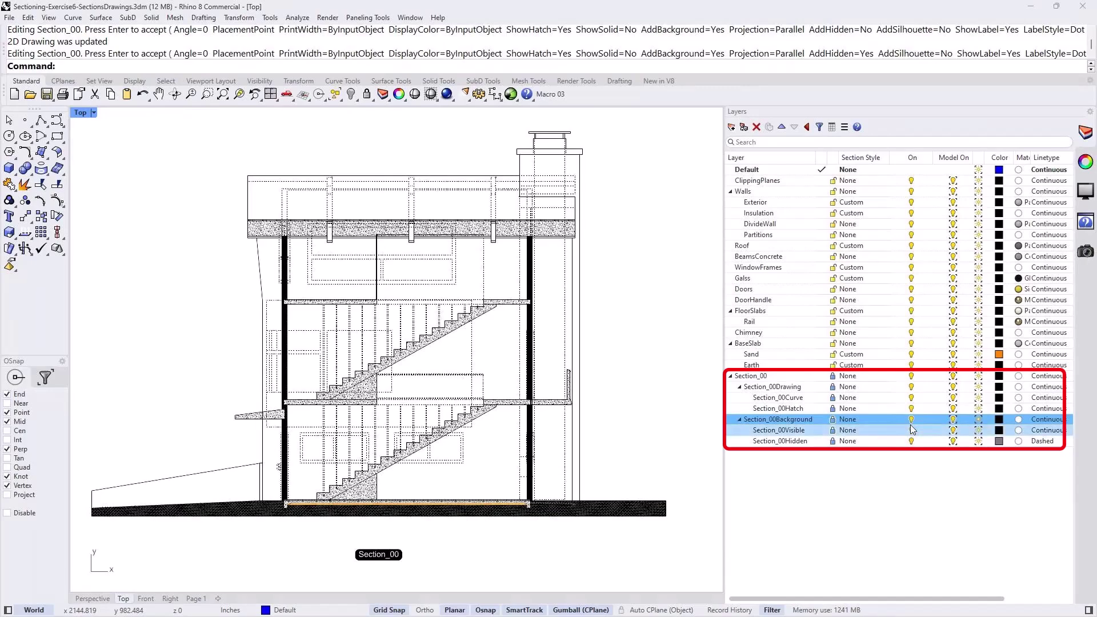
Toggle the Section_00Hidden layer to compare the drawing with and without hidden lines, leaving it off
{"action": "left_click", "coordinate": [911, 441]}
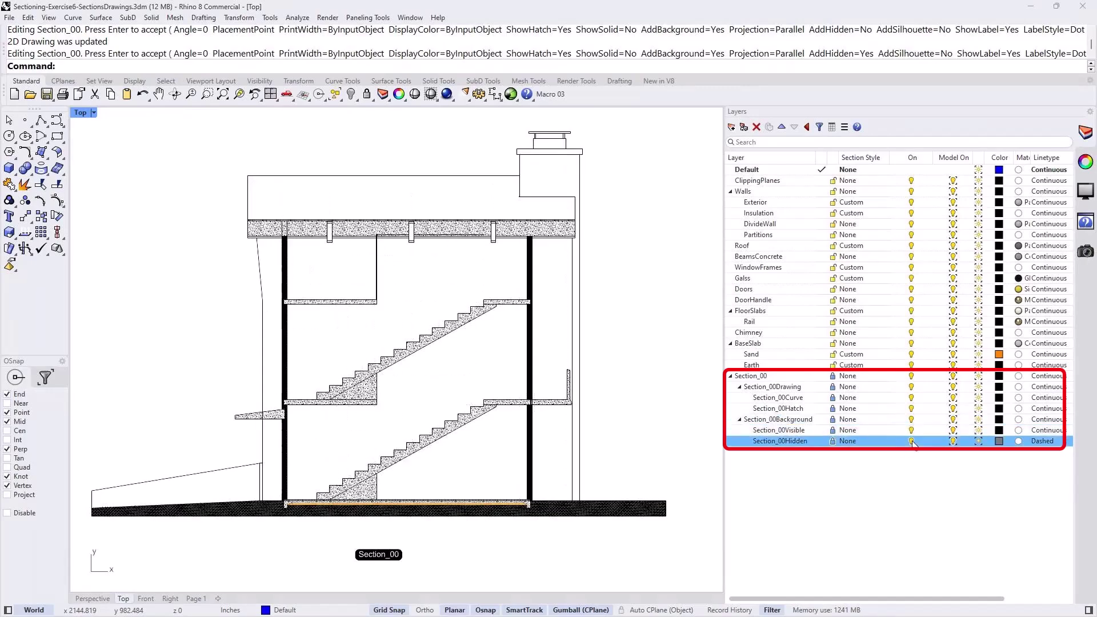
{"action": "left_click", "coordinate": [912, 441]}
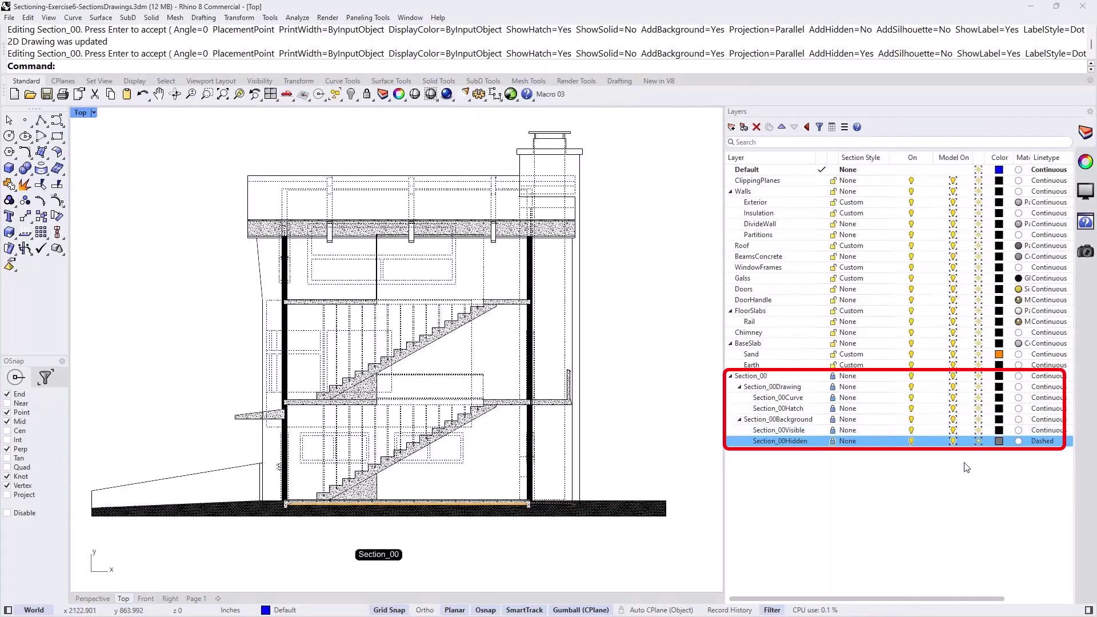
{"action": "left_click", "coordinate": [912, 441]}
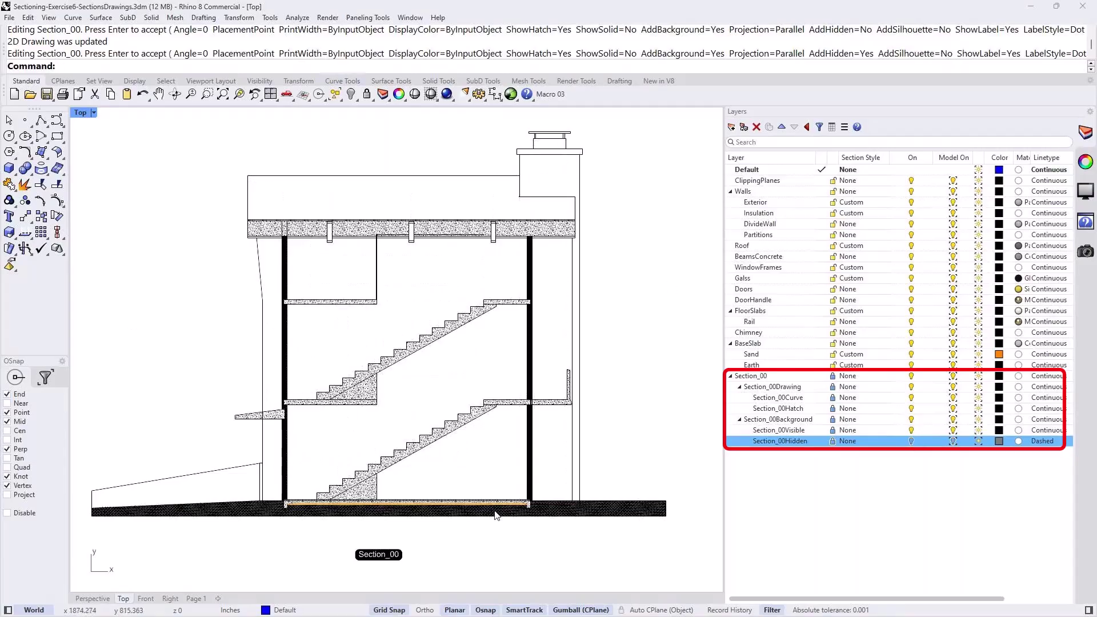
On Page 1, reposition the section drawing inside its detail so the whole chimney fits, and deactivate the detail
{"action": "mouse_move", "coordinate": [201, 612]}
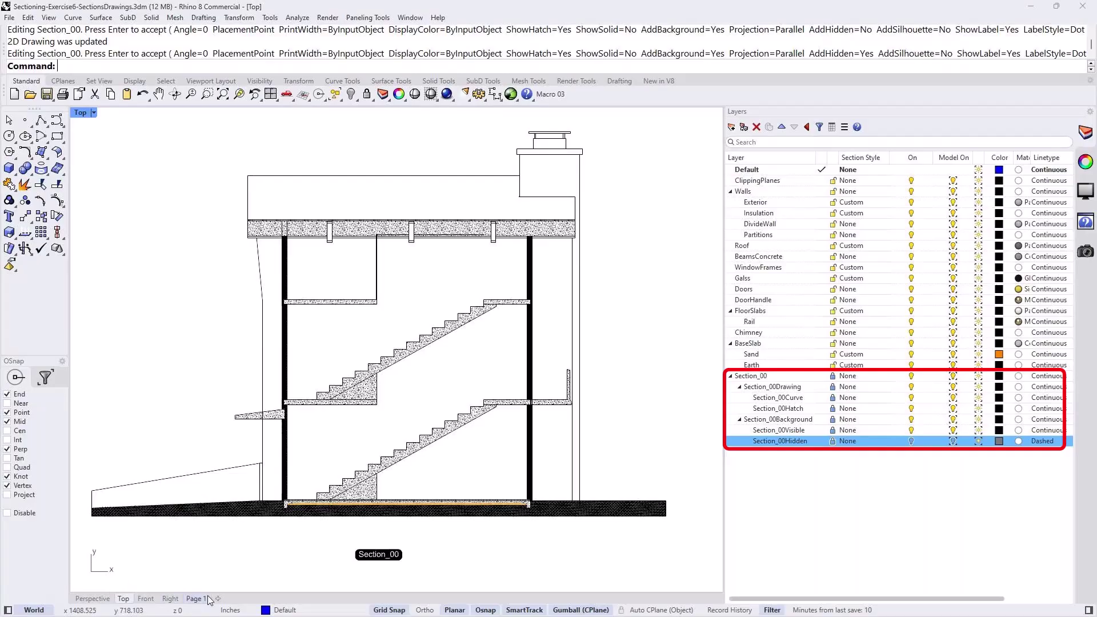
{"action": "left_click", "coordinate": [196, 600]}
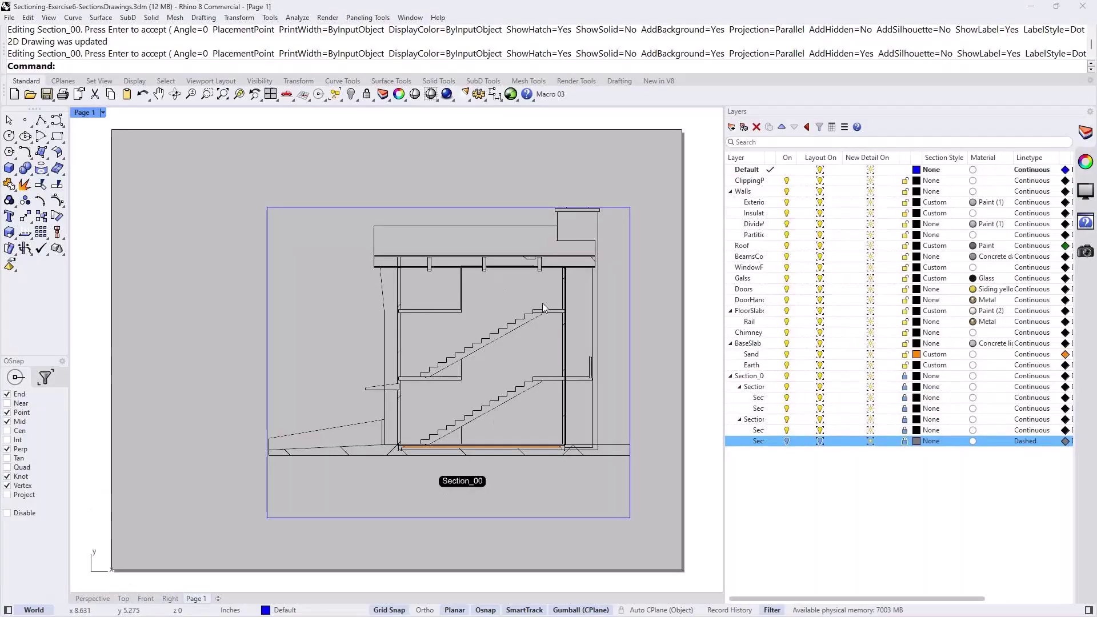
{"action": "double_click", "coordinate": [571, 485]}
{"action": "right_click_drag", "start_coordinate": [577, 484], "coordinate": [557, 508]}
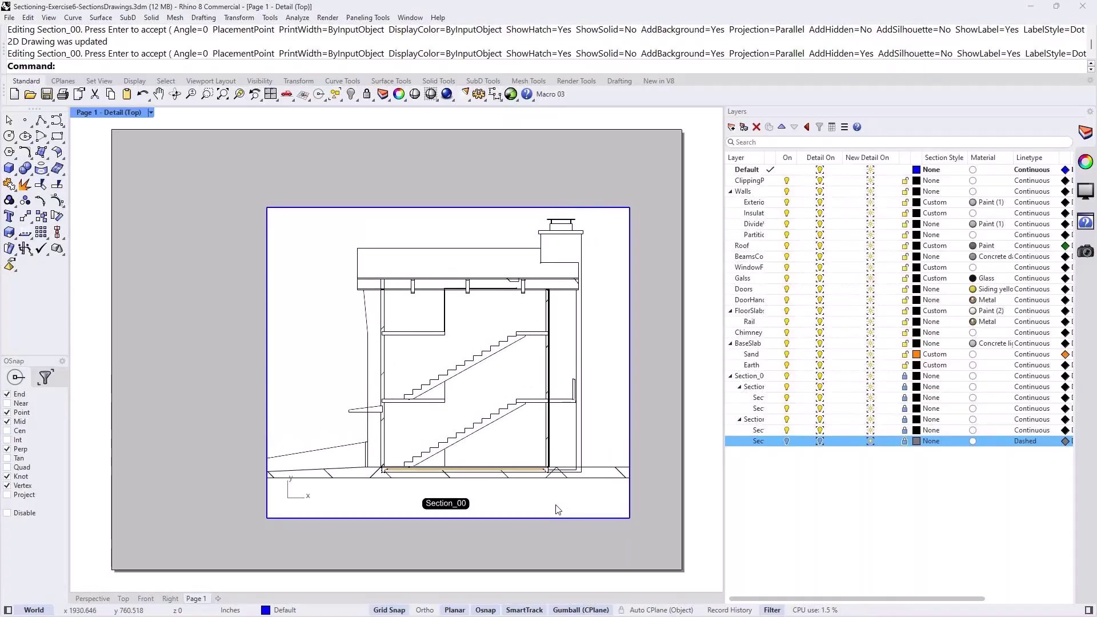
{"action": "double_click", "coordinate": [606, 548]}
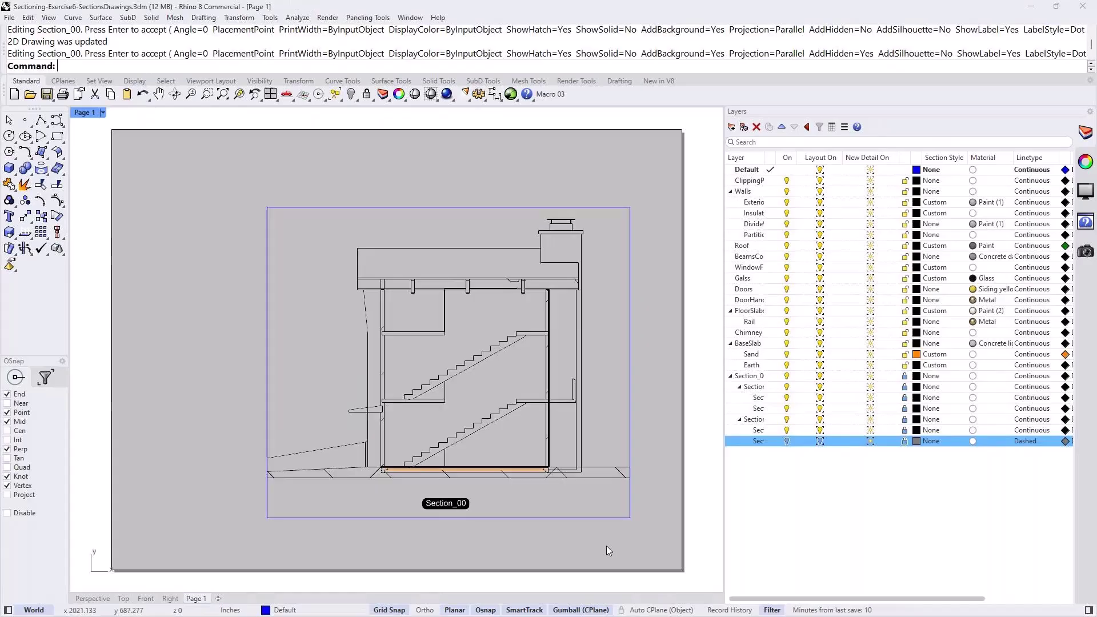
Add a vertical dimension to the thickness of the chimney's cap slab in the Top view, and restore the four-viewport arrangement
{"action": "left_click", "coordinate": [93, 598]}
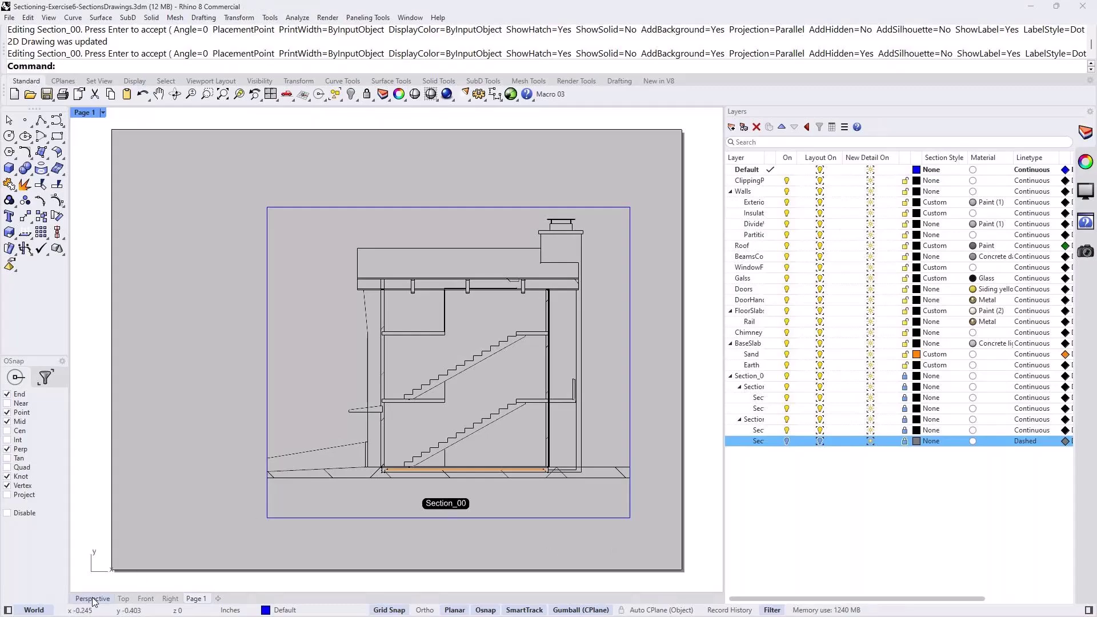
{"action": "left_click", "coordinate": [123, 598]}
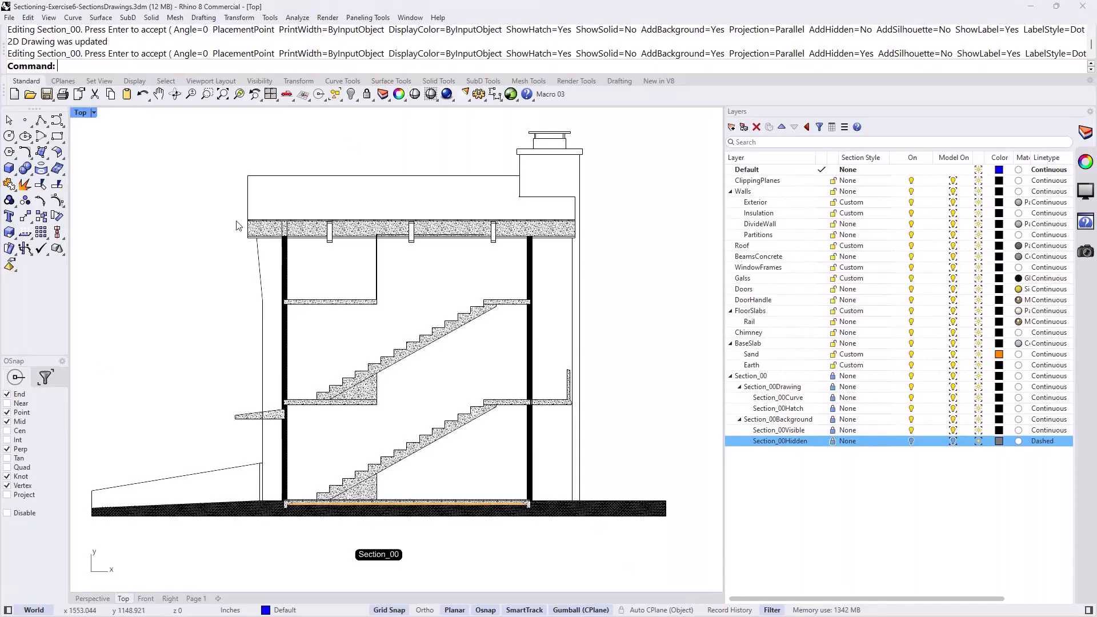
{"action": "type", "text": "Dim"}
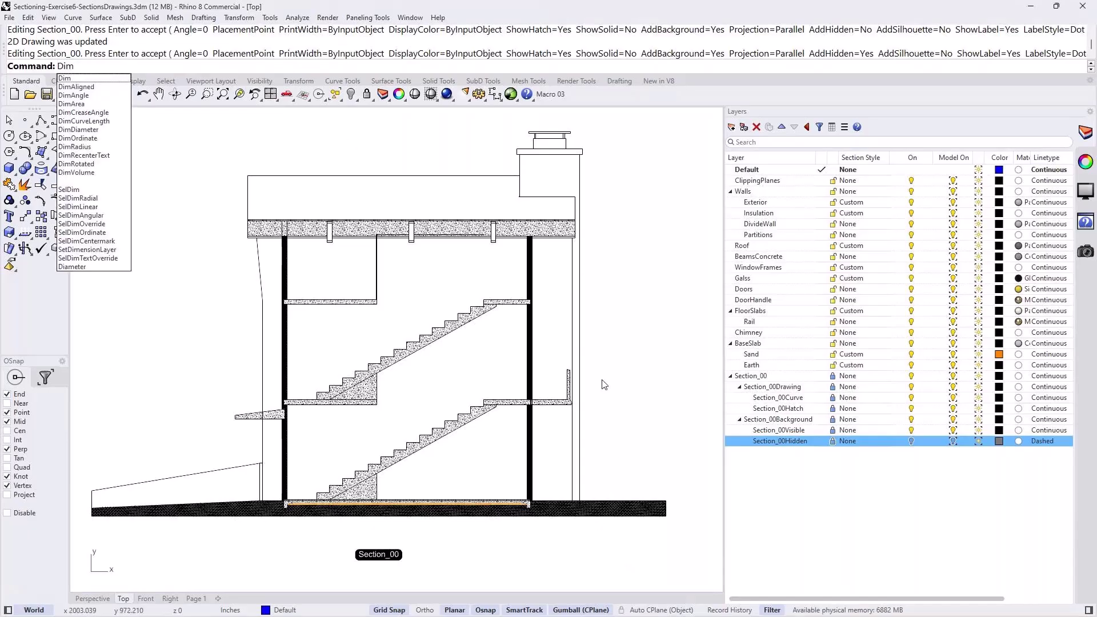
{"action": "key", "text": "Return"}
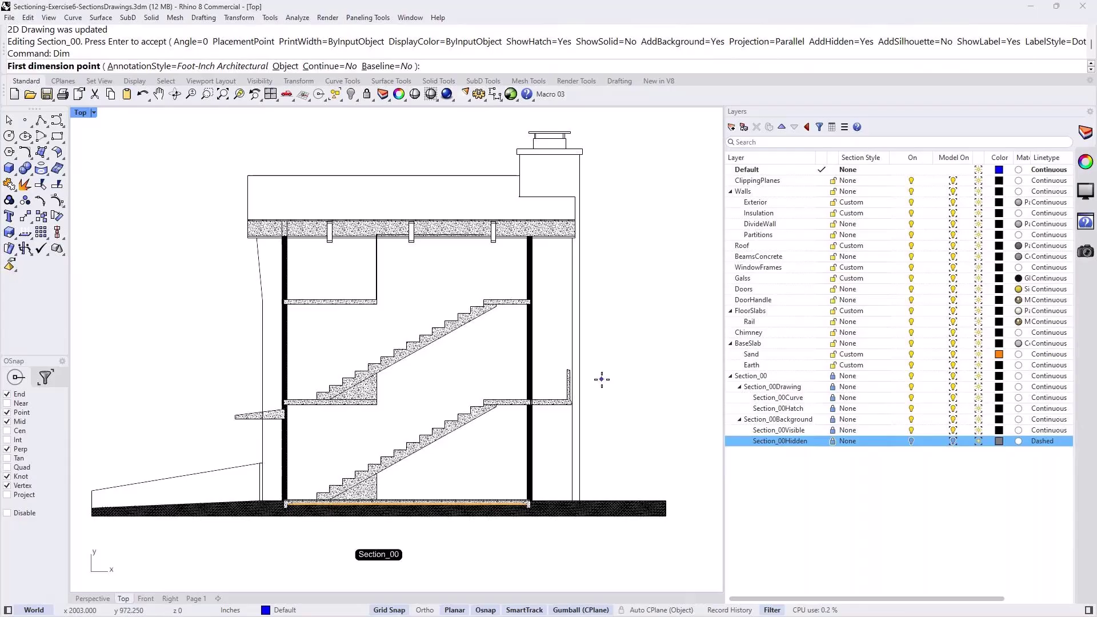
{"action": "left_click", "coordinate": [583, 149]}
{"action": "left_click", "coordinate": [609, 149]}
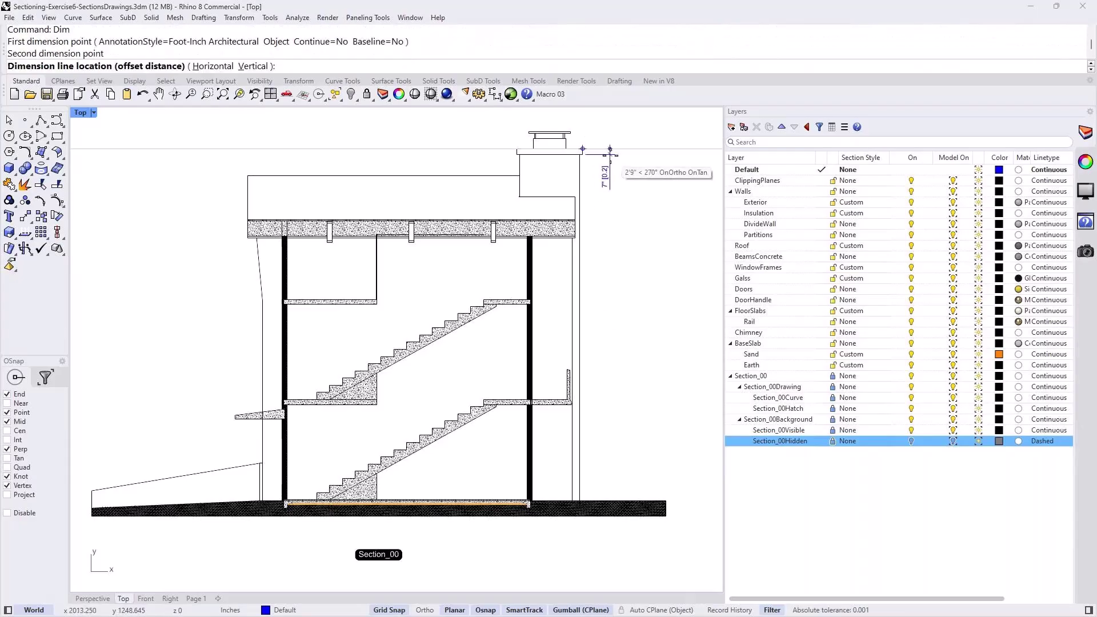
{"action": "left_click", "coordinate": [609, 143]}
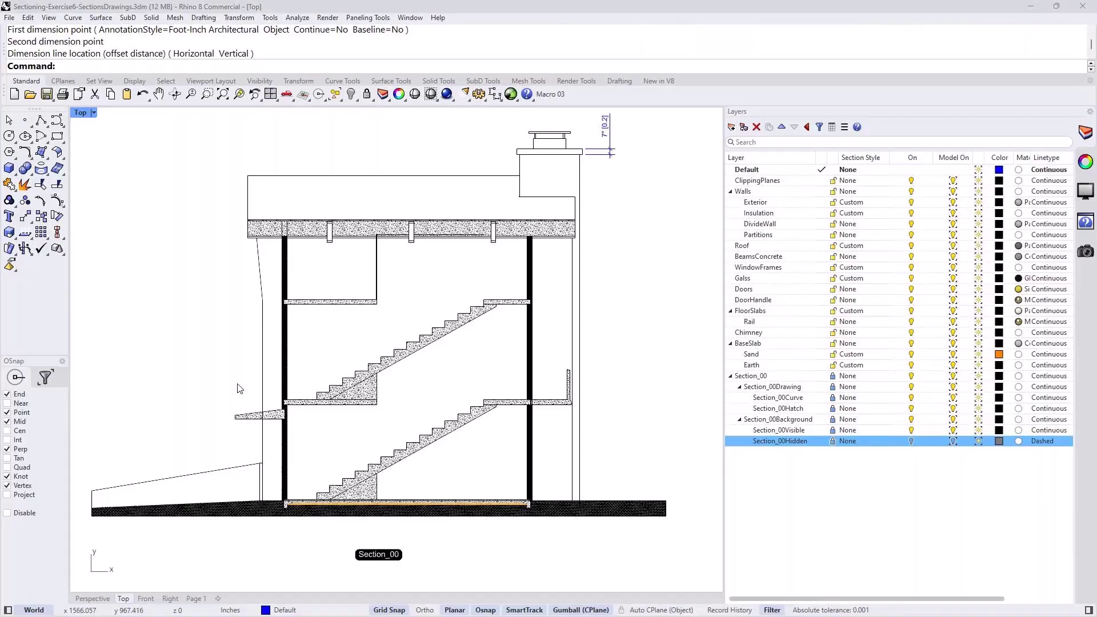
{"action": "double_click", "coordinate": [84, 114]}
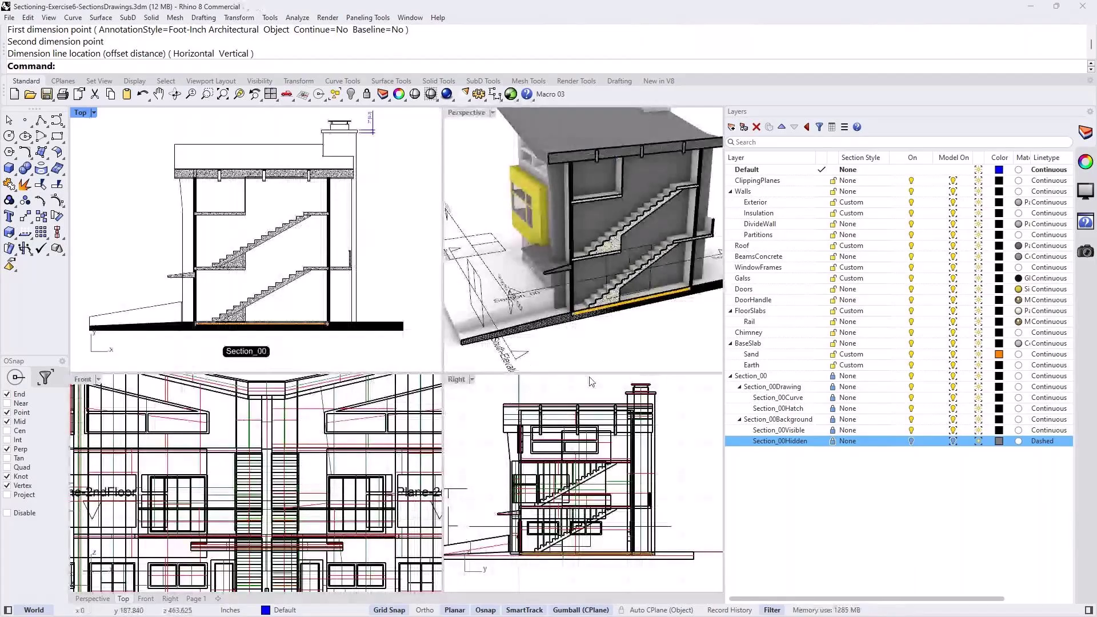